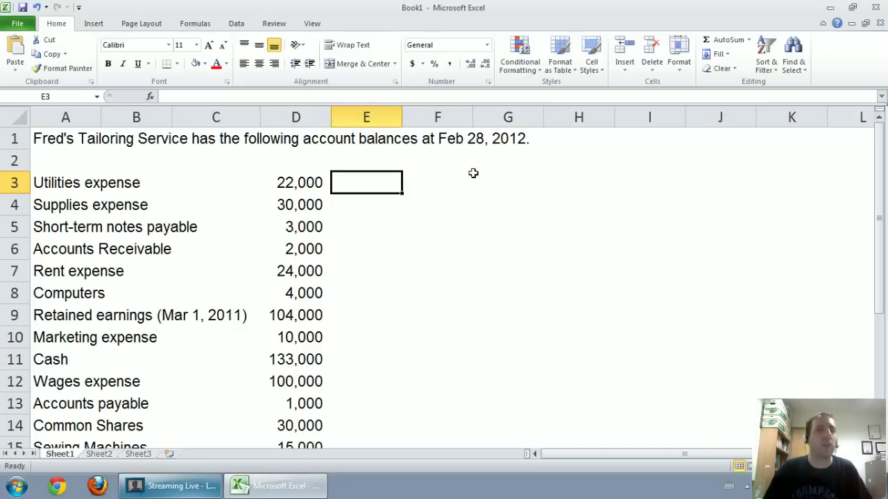
Step: Review the account list and move to column G beside the balances
left_click(472, 174)
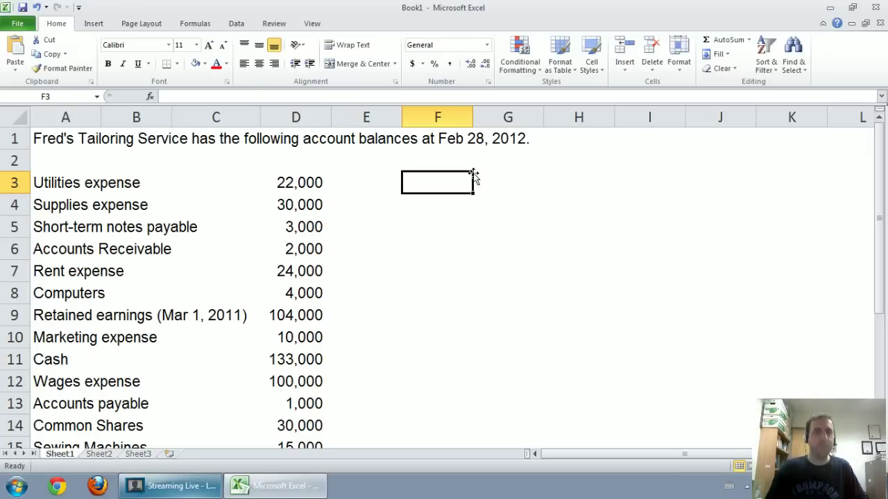
key("Left")
key("Left")
key("Left")
key("Left")
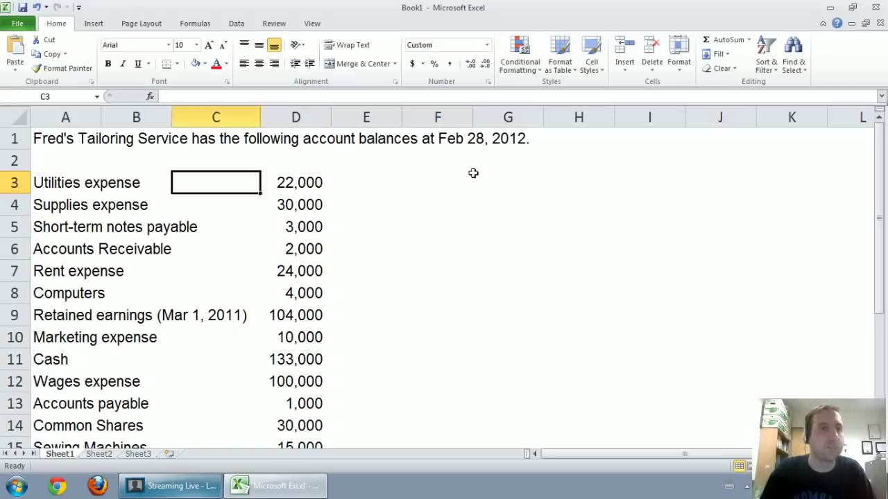
key("ctrl+Home")
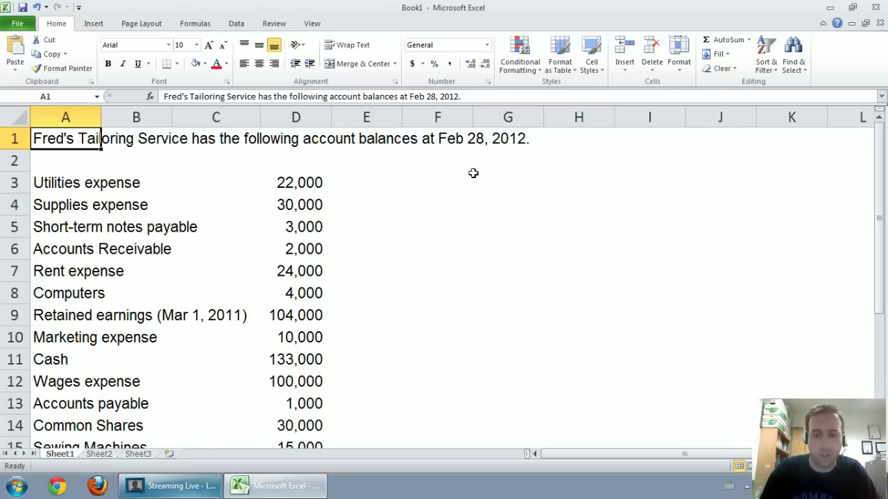
key("Down")
key("Down")
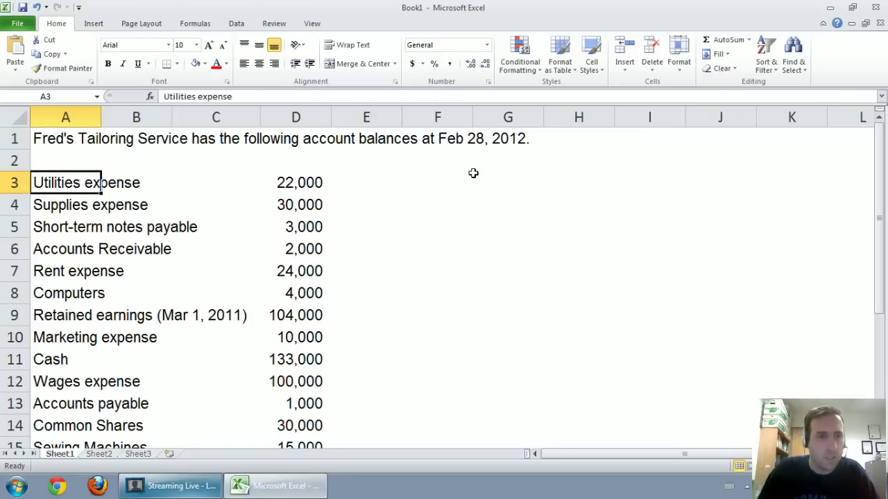
key("Down")
key("Down")
key("Down")
key("Down")
key("Down")
key("Down")
key("Down")
key("Down")
key("Down")
key("Down")
key("Down")
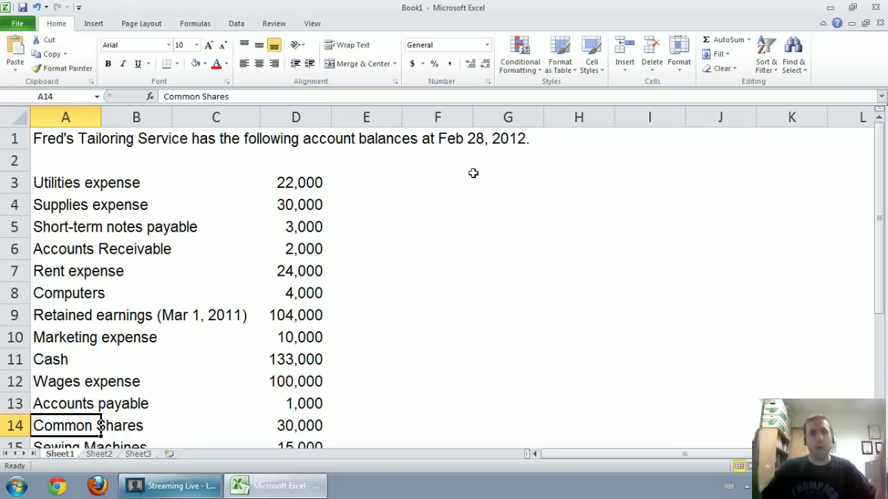
key("Down")
key("Down")
key("Down")
key("Down")
key("Down")
key("Down")
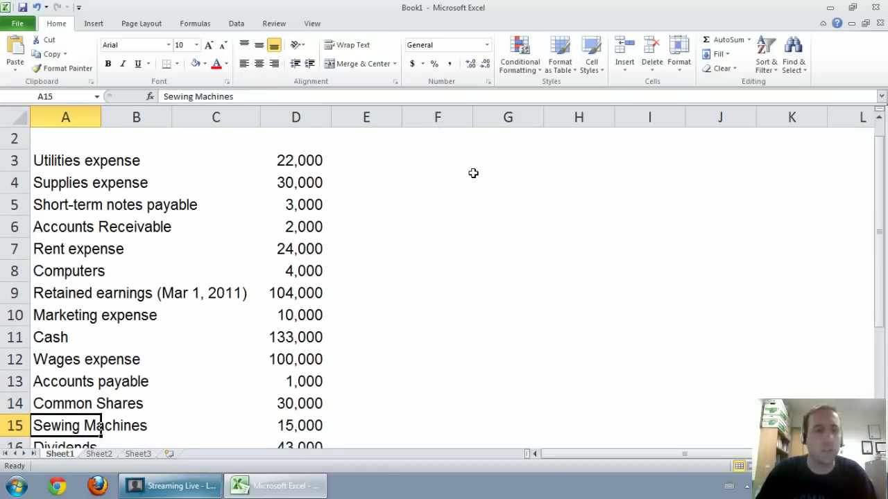
key("Up")
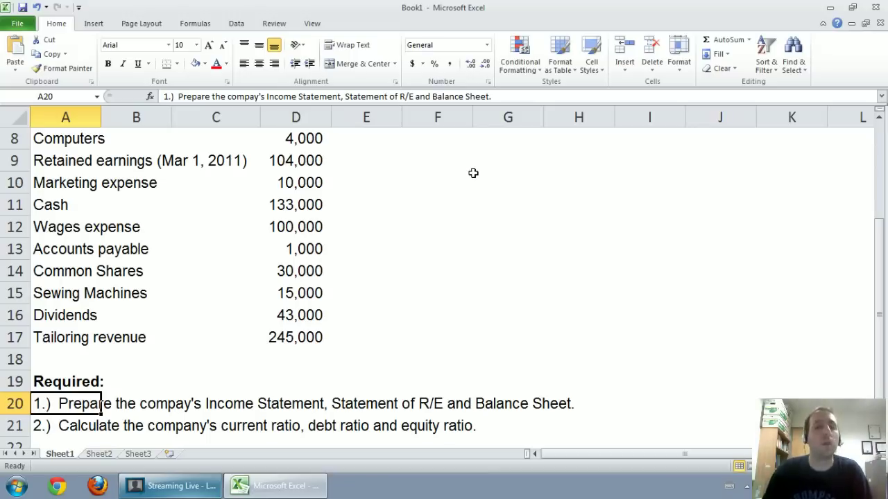
key("Up")
key("Up")
key("Up")
key("Up")
key("Up")
key("Up")
key("Up")
key("Up")
key("Up")
key("Up")
key("Up")
key("Up")
key("Up")
key("Up")
key("Up")
key("Up")
key("Up")
key("Up")
key("Up")
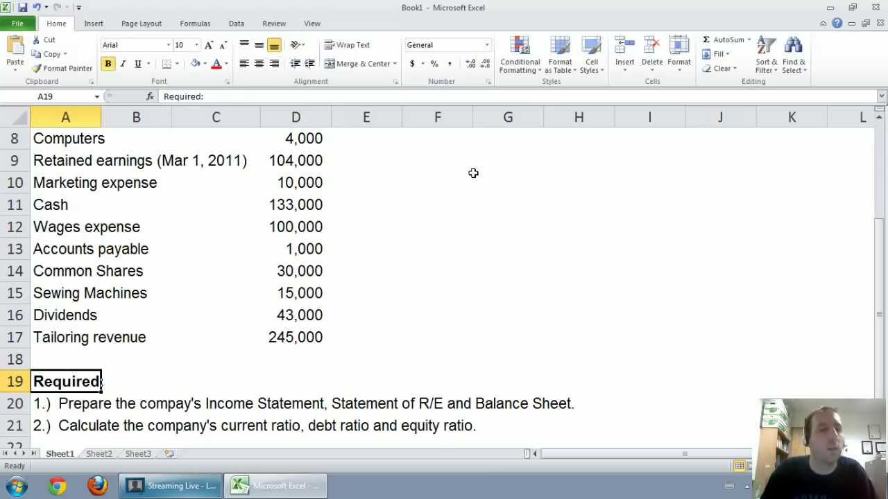
key("Down")
key("Down")
key("Down")
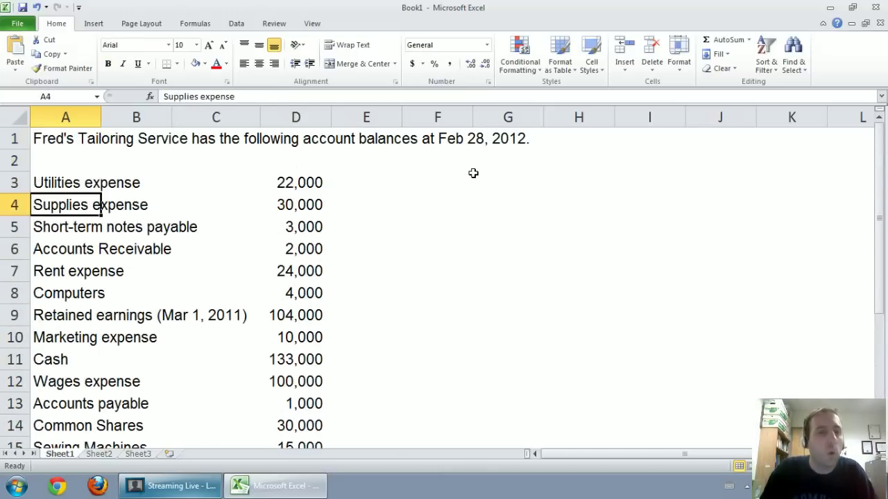
key("Up")
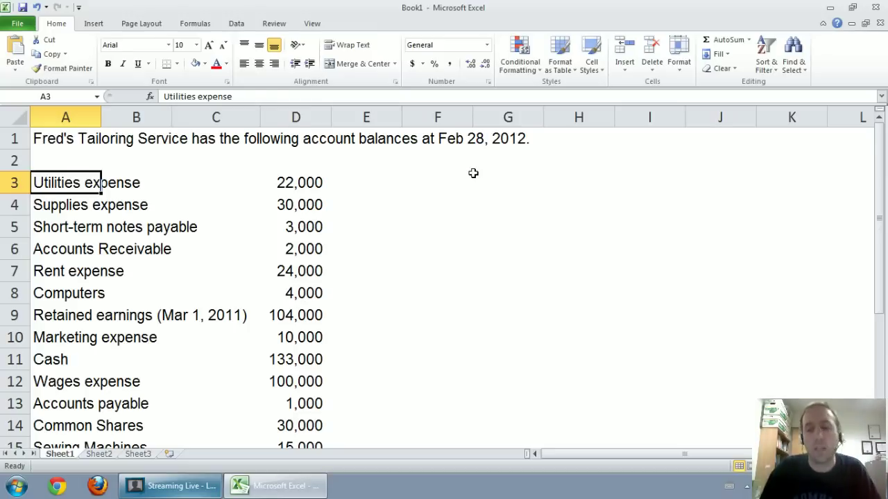
key("Right")
key("Right")
key("Right")
key("Right")
key("Right")
key("Right")
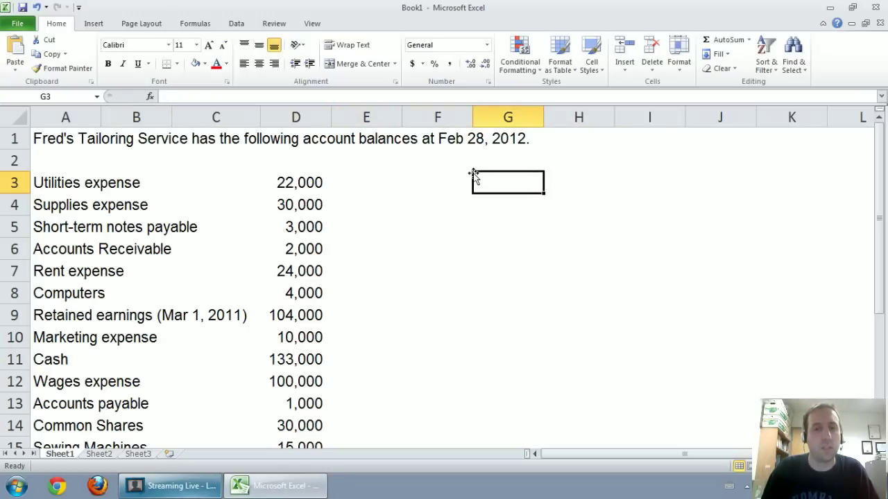
Step: Enter the codes A, L, SE, Rev and Exp in G3:G7, then return to E3
type("A")
key("Return")
type("L")
key("Return")
type("SE")
key("Return")
type("Rev")
key("Return")
type("Exp")
key("Return")
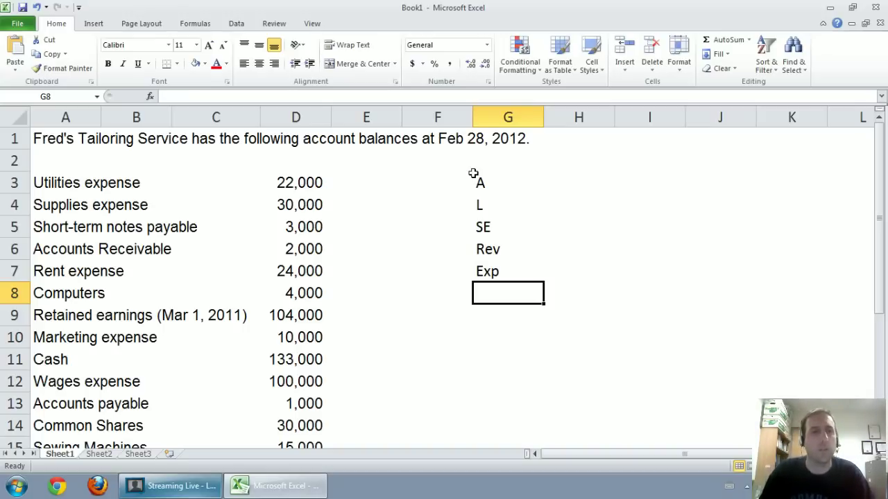
key("Down")
key("Down")
key("Down")
key("Down")
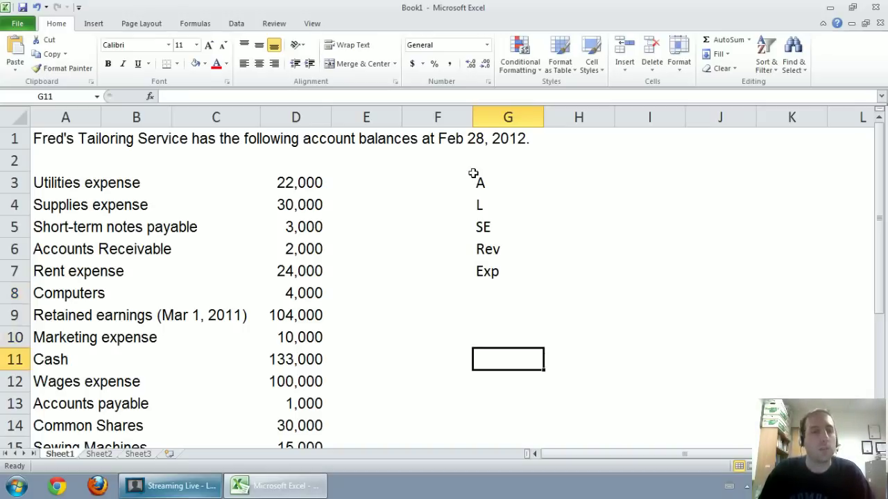
key("Left")
key("Up")
key("Up")
key("Left")
key("Up")
key("Up")
key("Up")
key("Up")
key("Up")
key("Up")
key("Up")
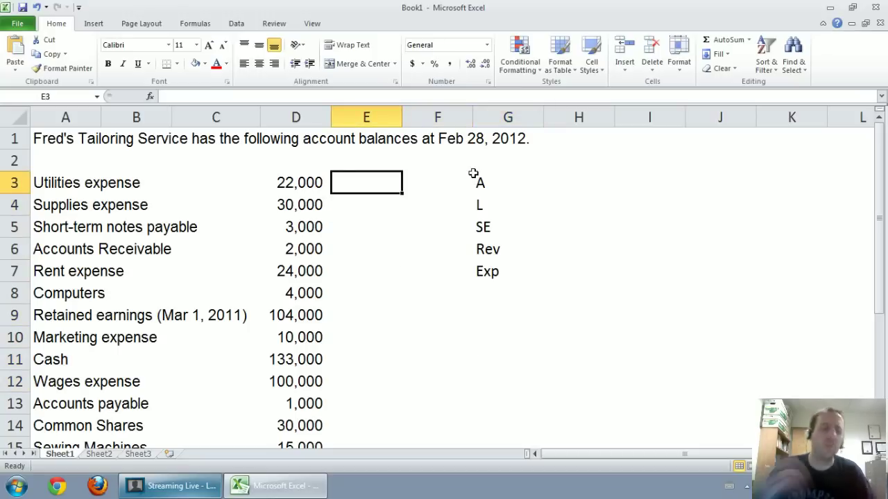
Step: Enter Exp in E3 and E4 and L in E5, then move to H3
type("Exo")
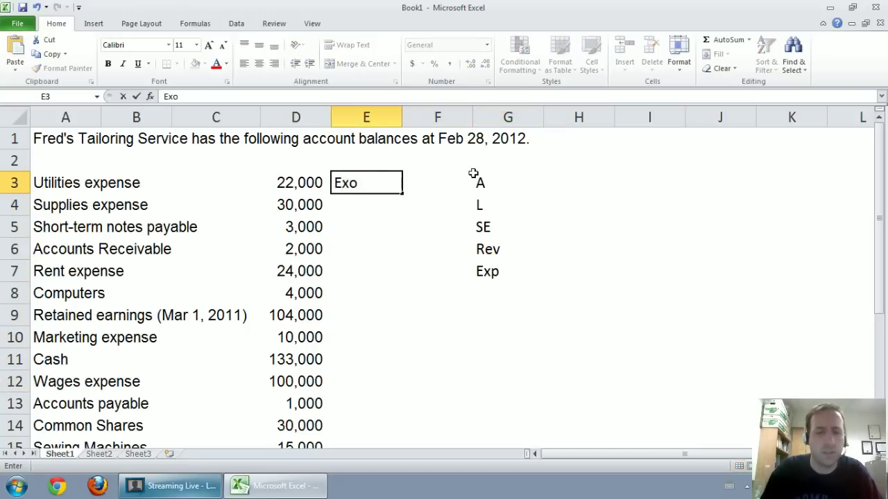
key("BackSpace")
type("p")
key("Return")
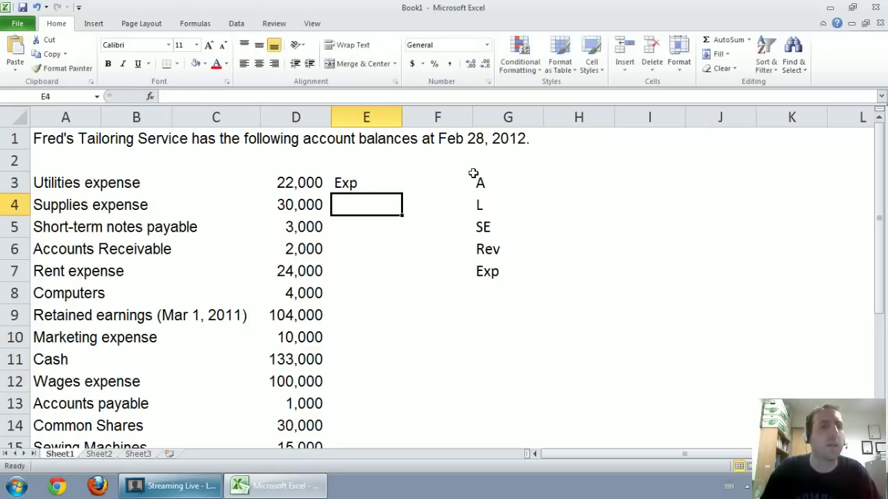
type("Exp")
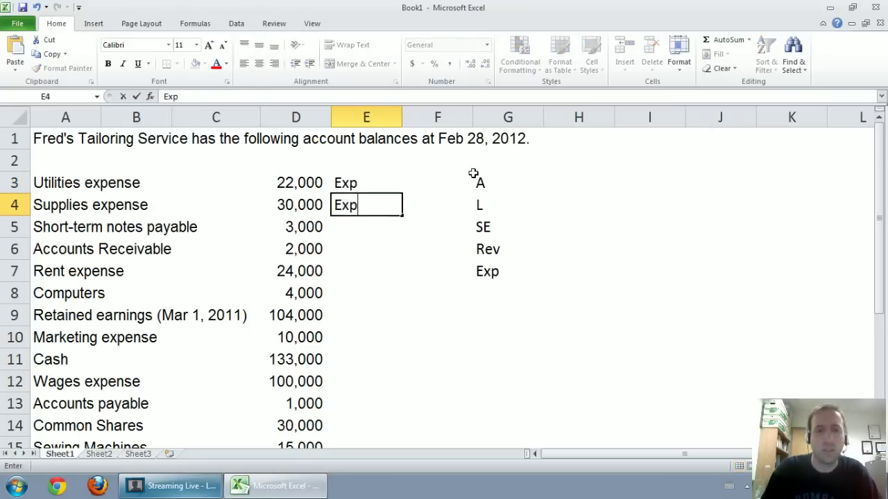
key("Return")
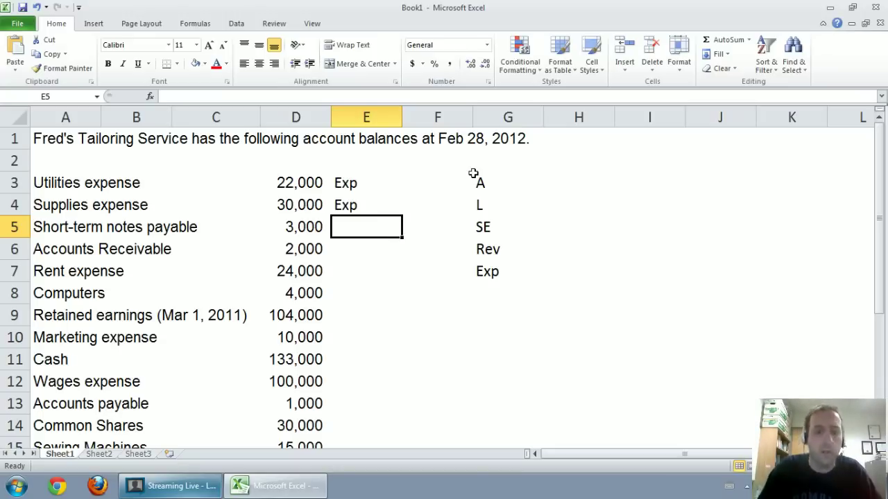
type("L")
key("Tab")
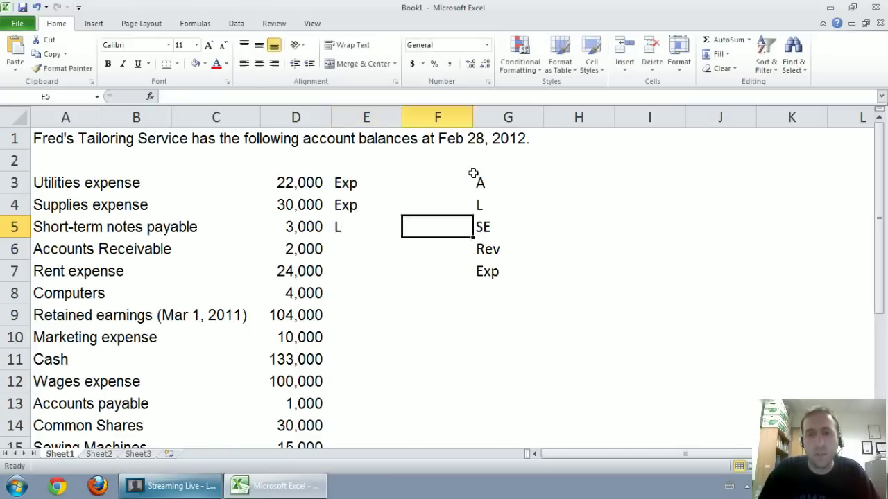
key("Right")
key("Right")
key("Up")
key("Up")
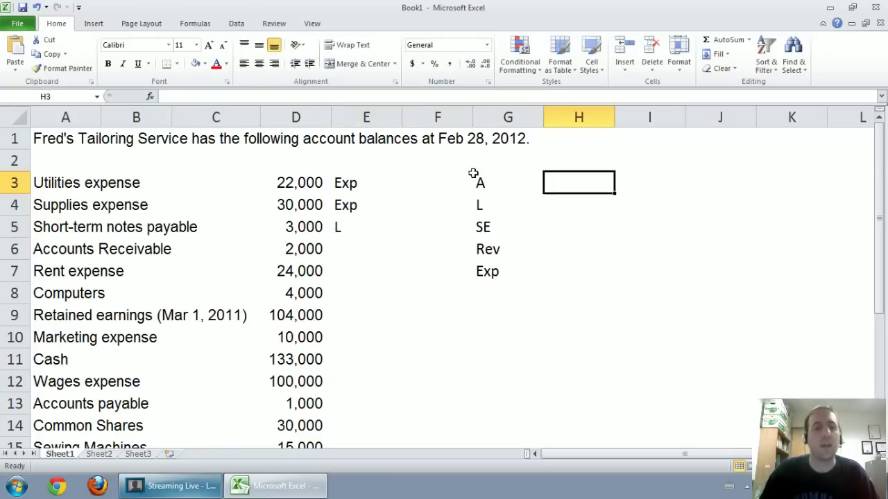
Step: Put the note 'Current vs L-T' in H3, then return to the Short-term notes payable row
type("Current")
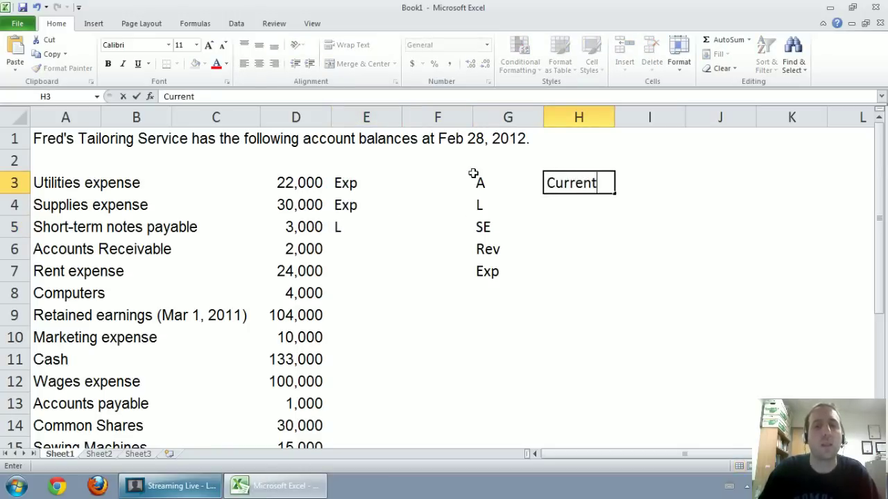
type(" vs")
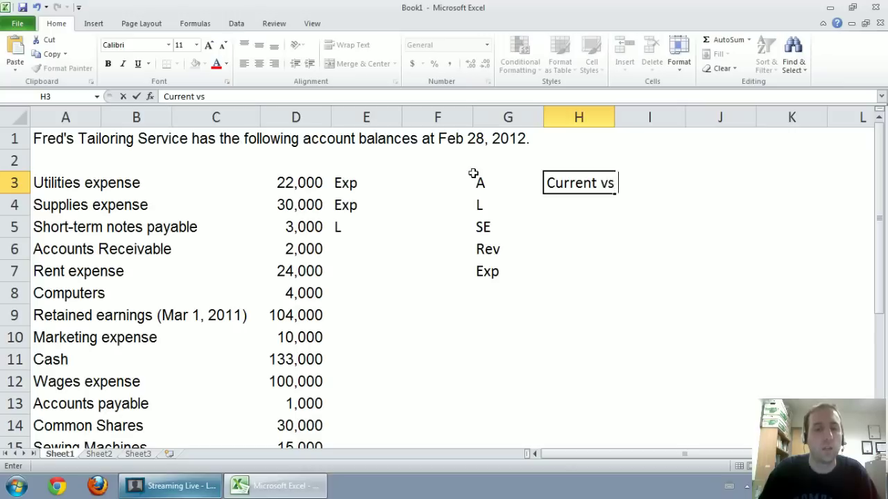
type(" L-T")
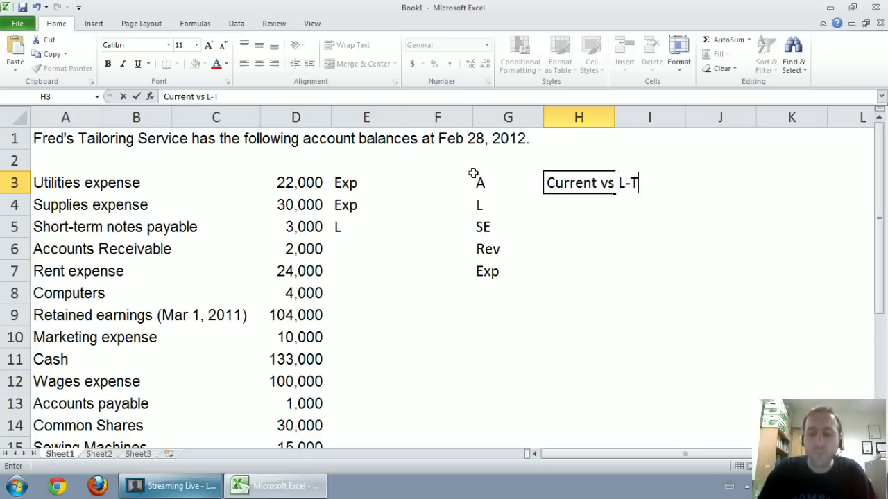
key("Return")
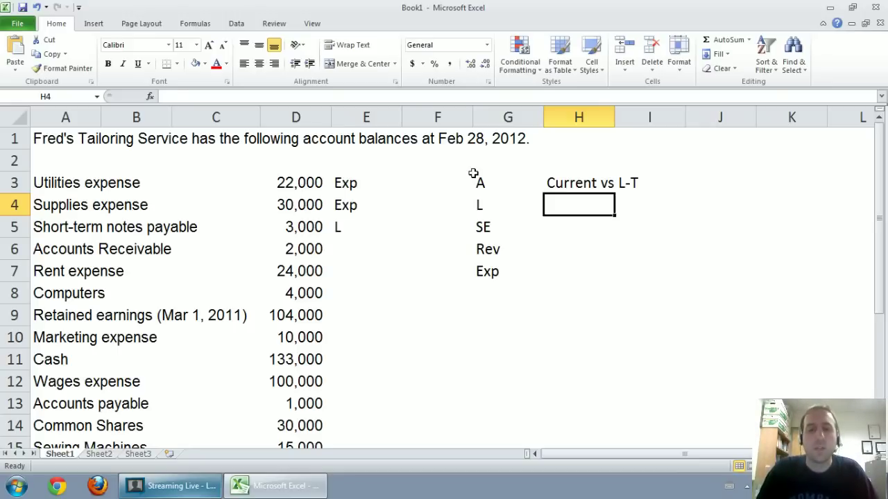
key("Left")
key("Left")
key("Left")
key("Down")
key("Left")
key("Left")
key("Left")
key("Left")
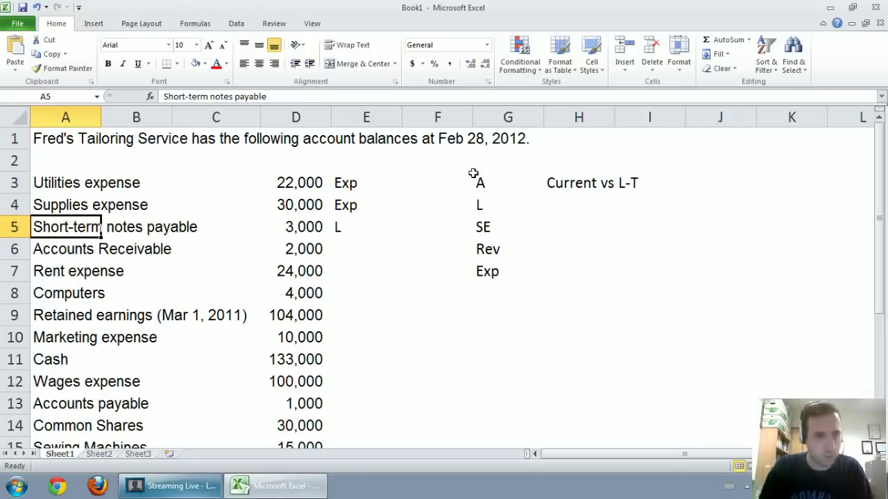
Step: Enter L - C, A - C, Exp and A - LT in E5:E8
key("Right")
key("Right")
key("Right")
key("Right")
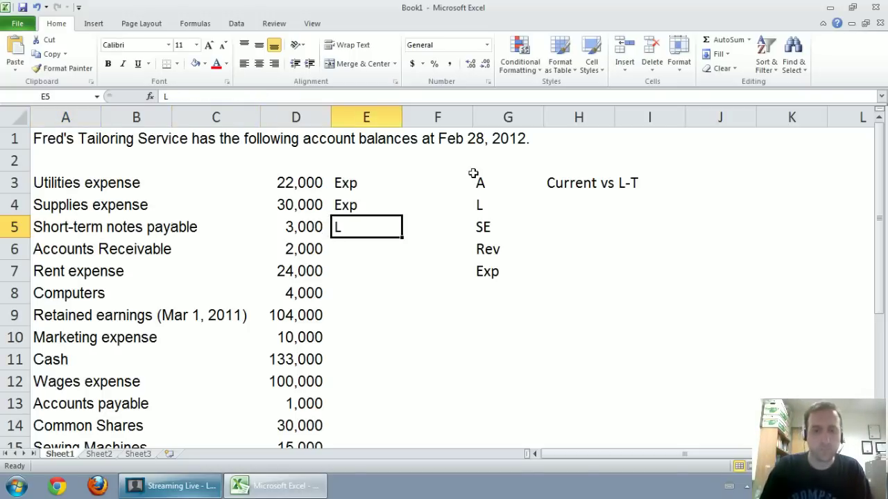
type("L - C")
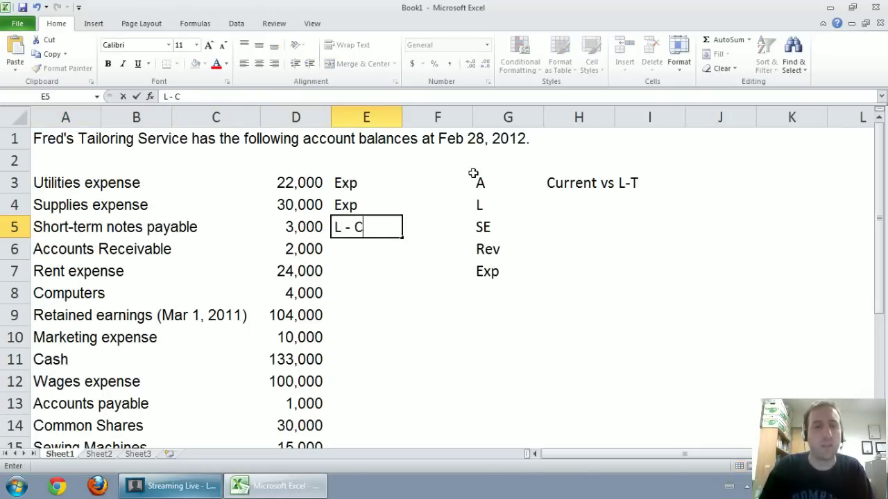
key("Return")
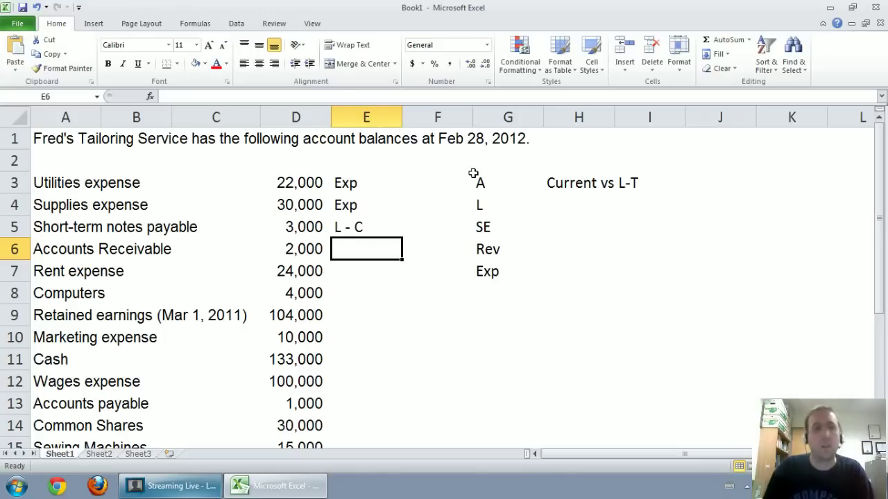
type("A")
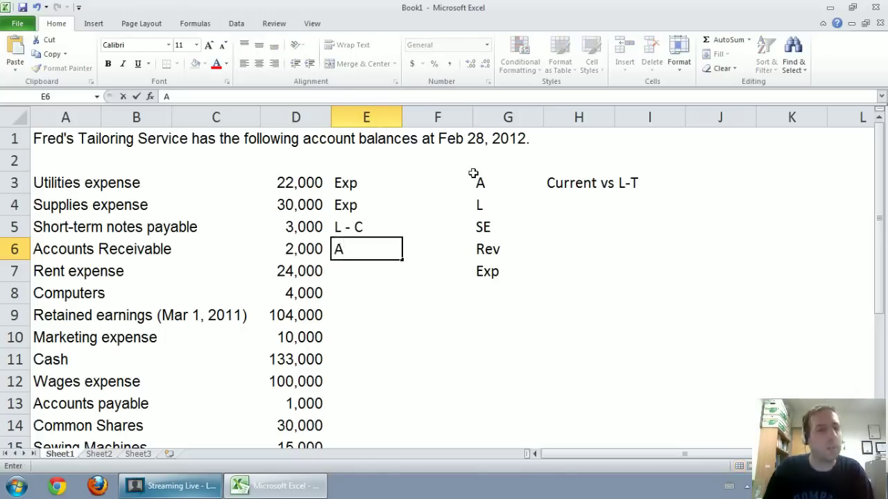
type(" - ")
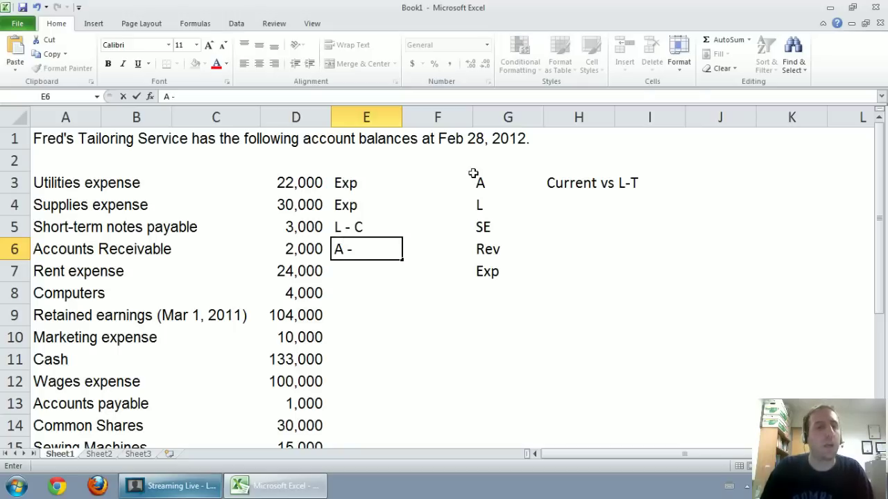
type("C")
key("Return")
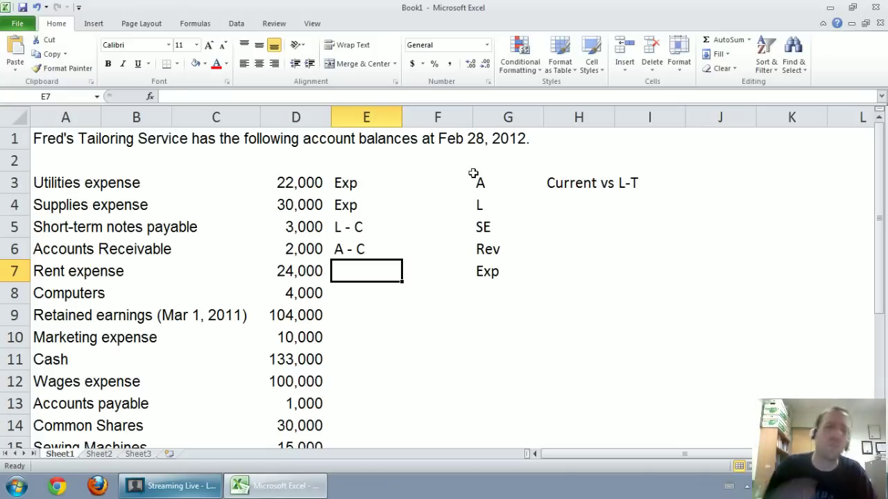
type("Exp")
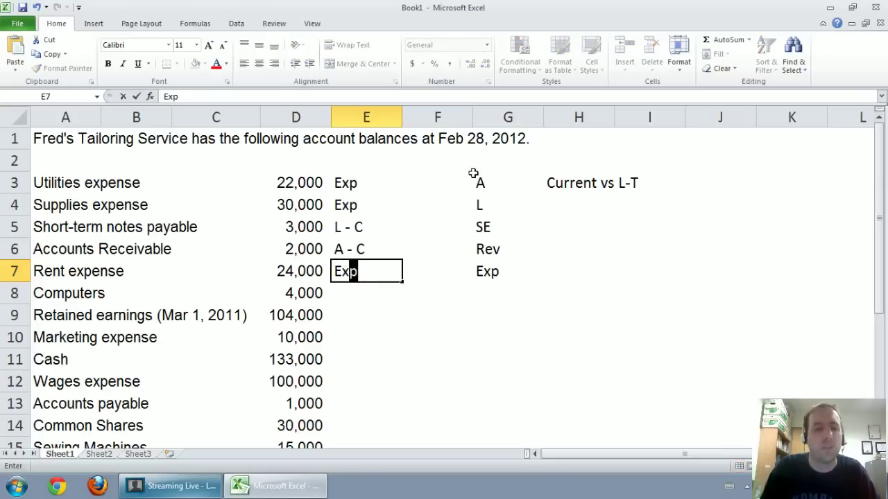
key("Return")
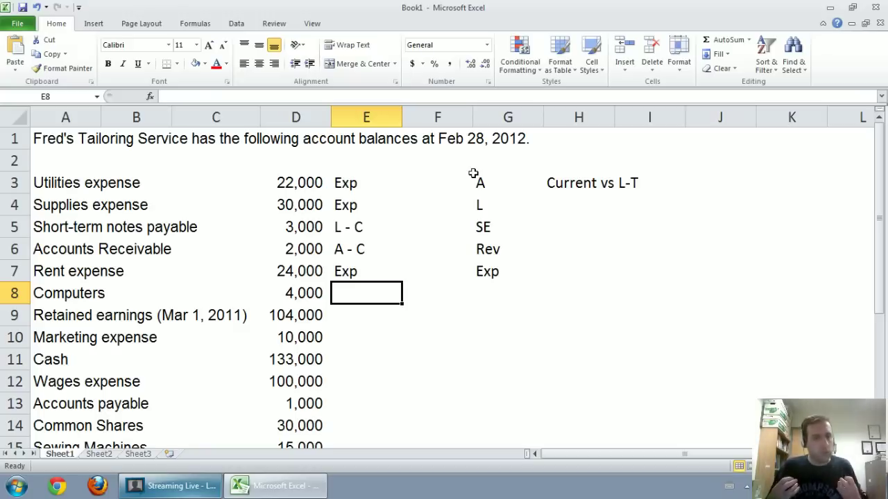
type("A")
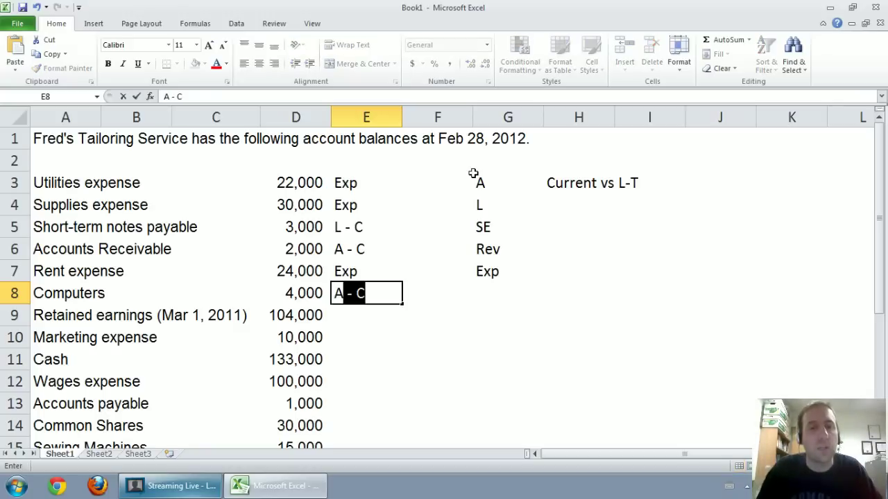
type(" -")
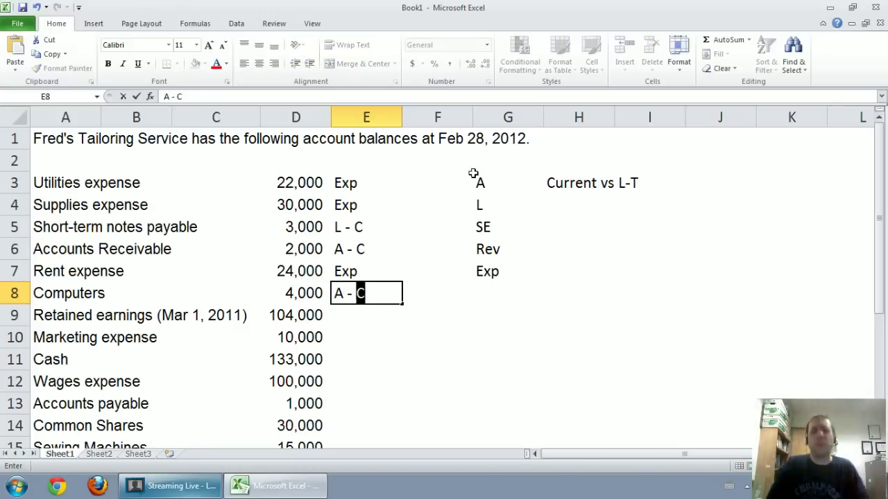
key("BackSpace")
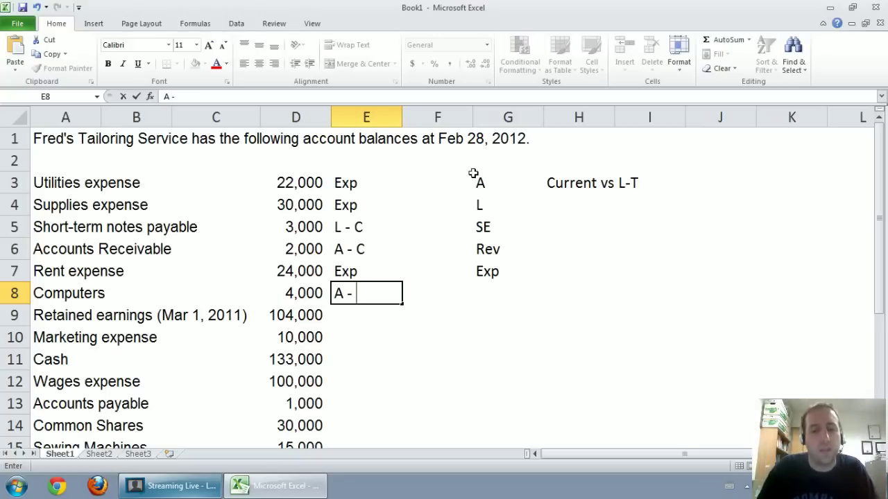
type("LT")
key("Return")
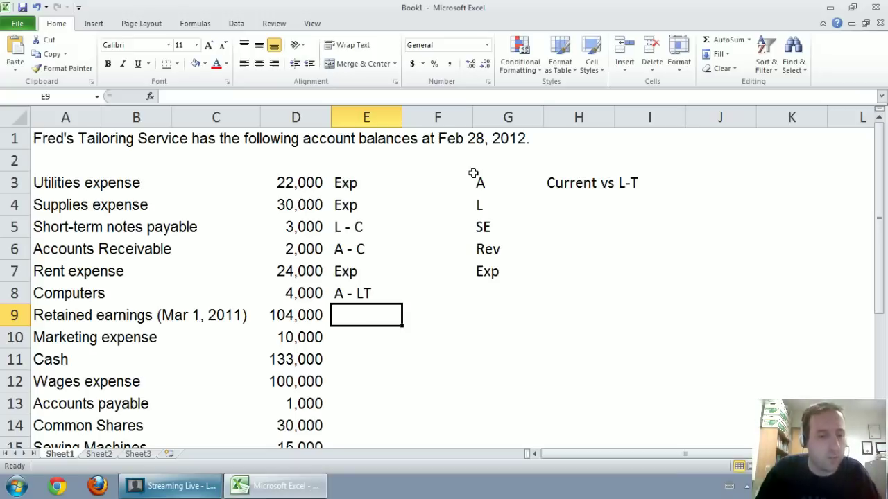
Step: Tag retained earnings SE, marketing Exp, cash A - C, wages Exp and accounts payable L - C
type("SE")
key("Return")
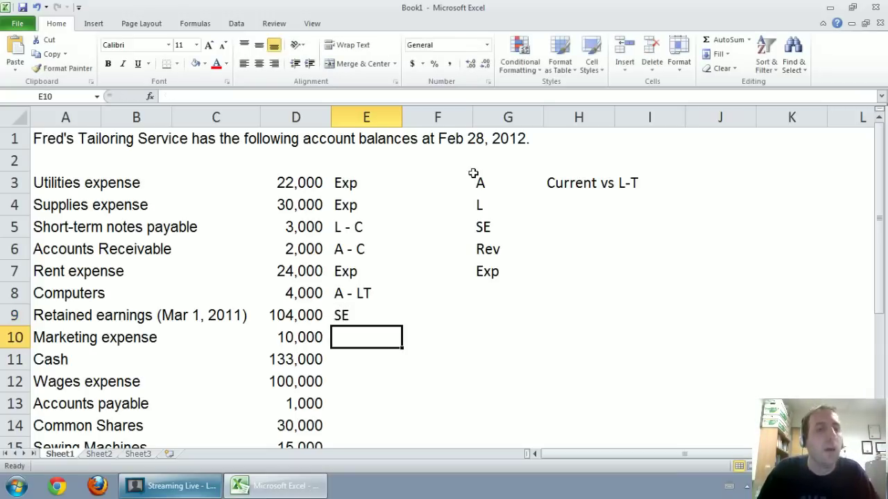
type("Exp")
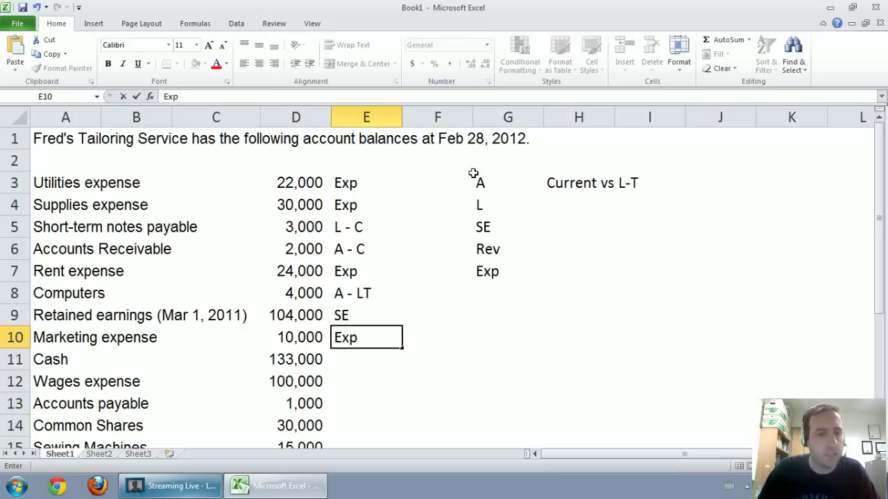
key("Return")
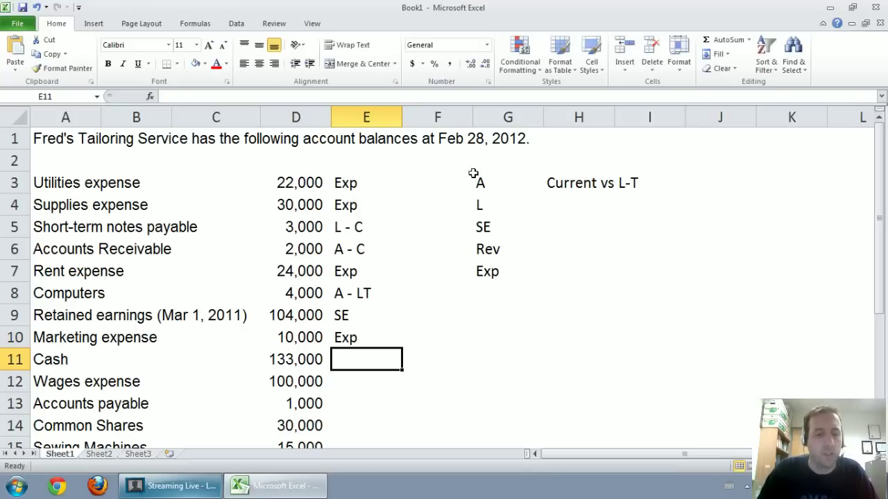
type("A - ")
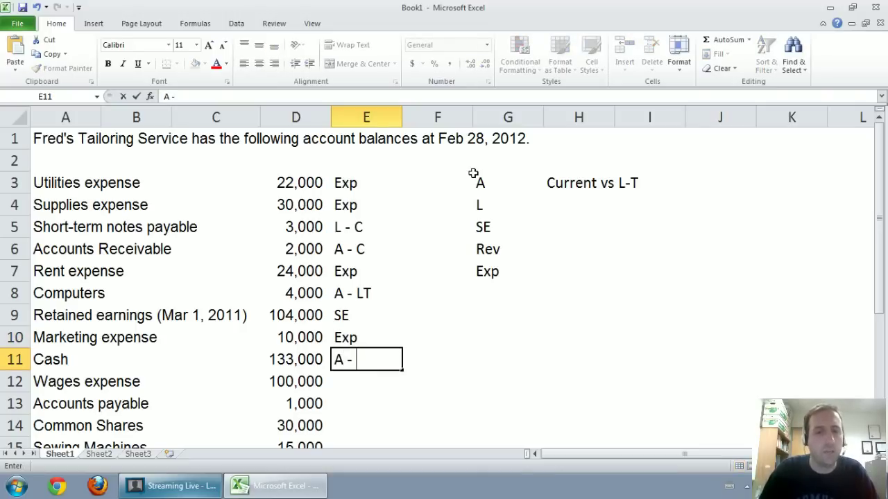
type("C")
key("Return")
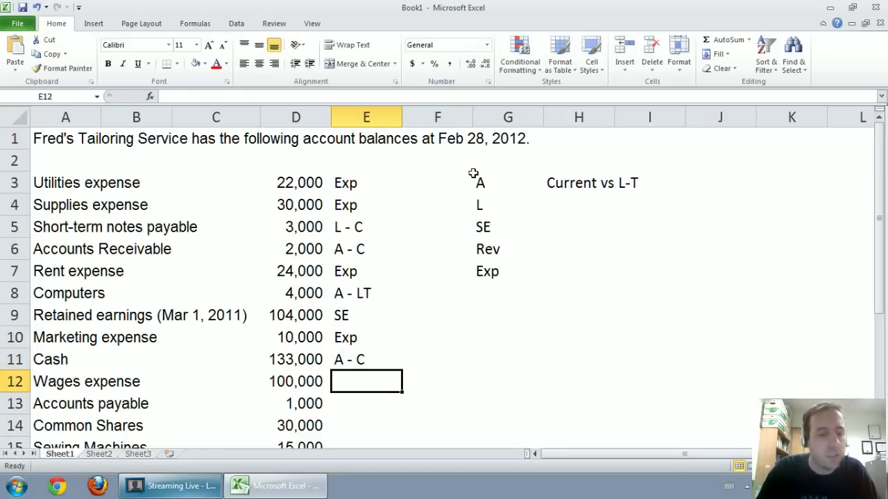
type("Exp")
key("Return")
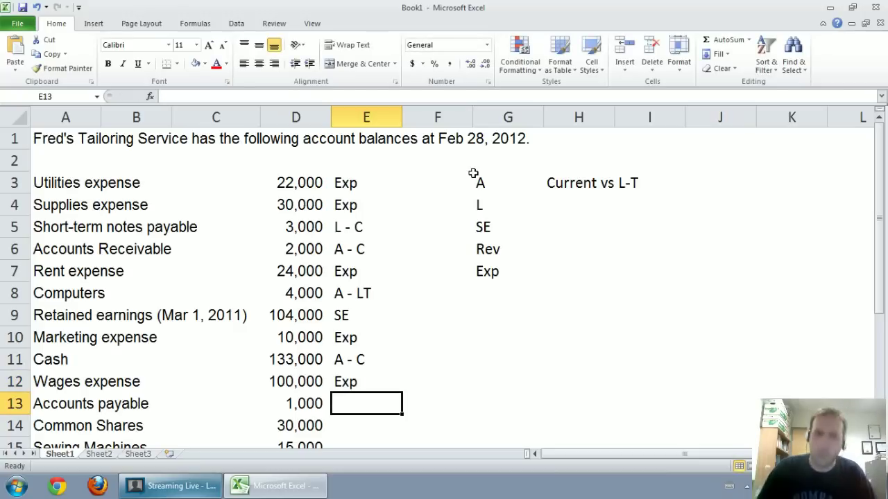
type("L -")
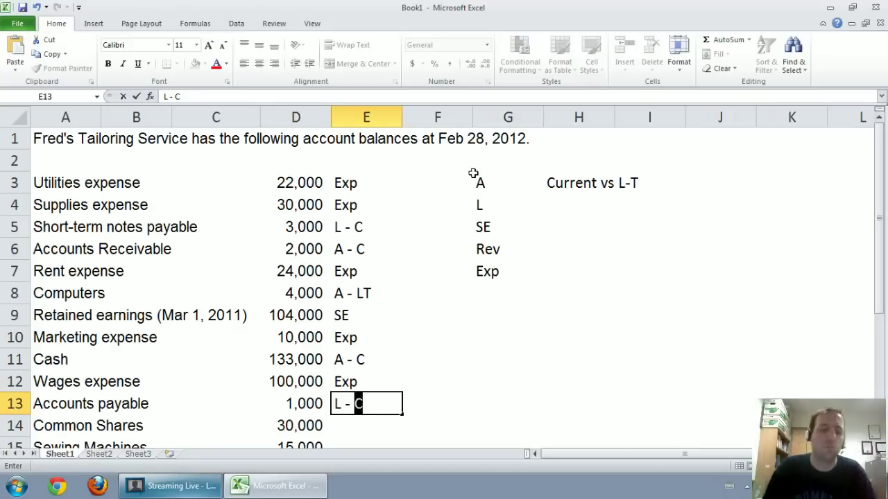
type("C")
key("Return")
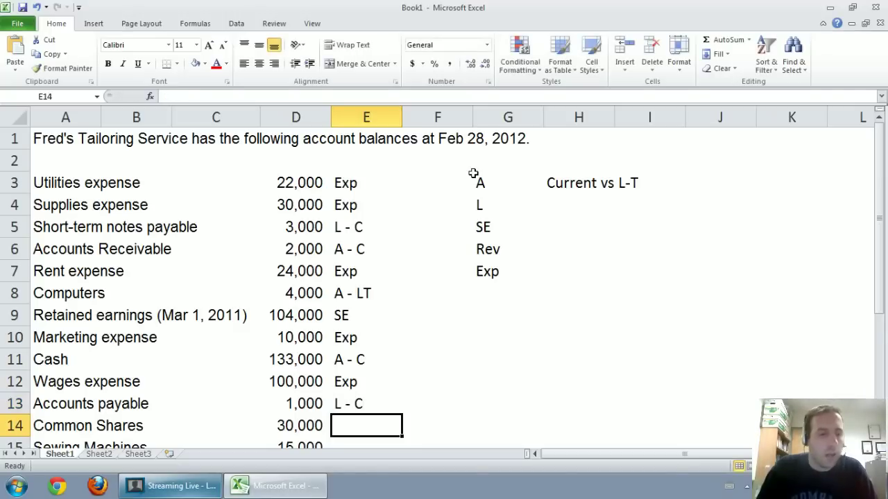
Step: Tag common shares SE, sewing machines A - LT, dividends SE* and tailoring revenue Rev
type("SE")
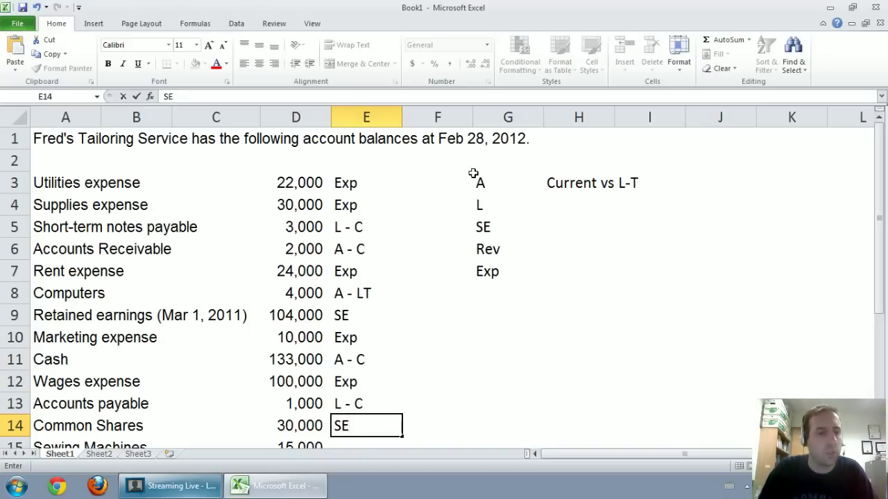
key("Return")
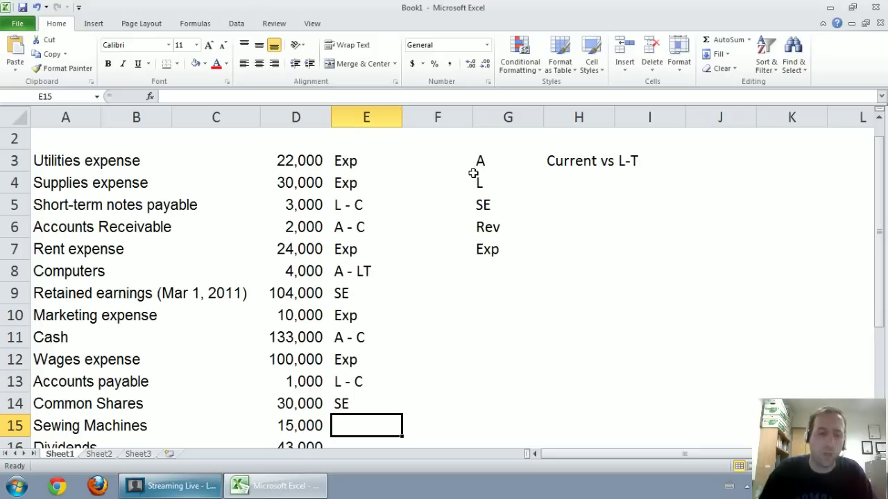
type("A -")
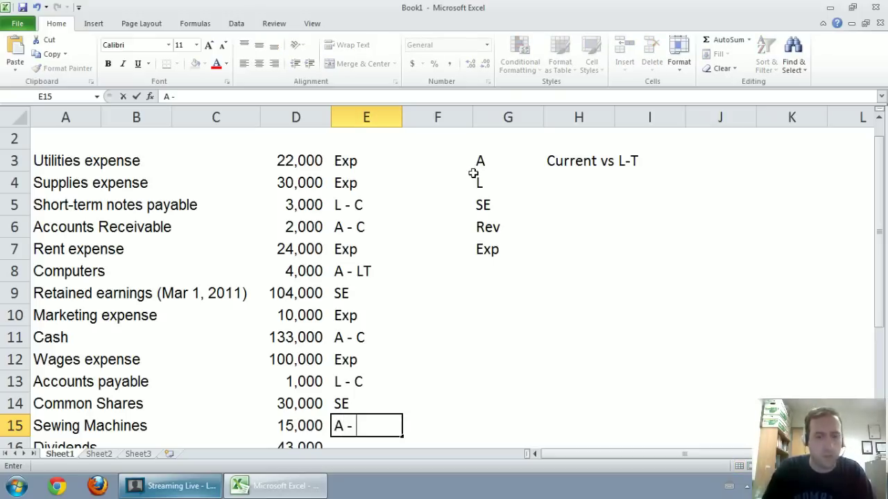
type(" LT")
key("Return")
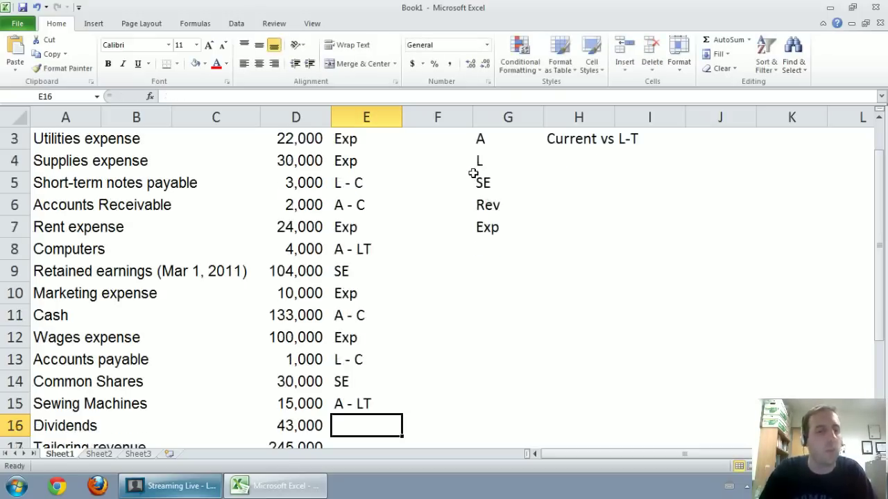
type("SE*")
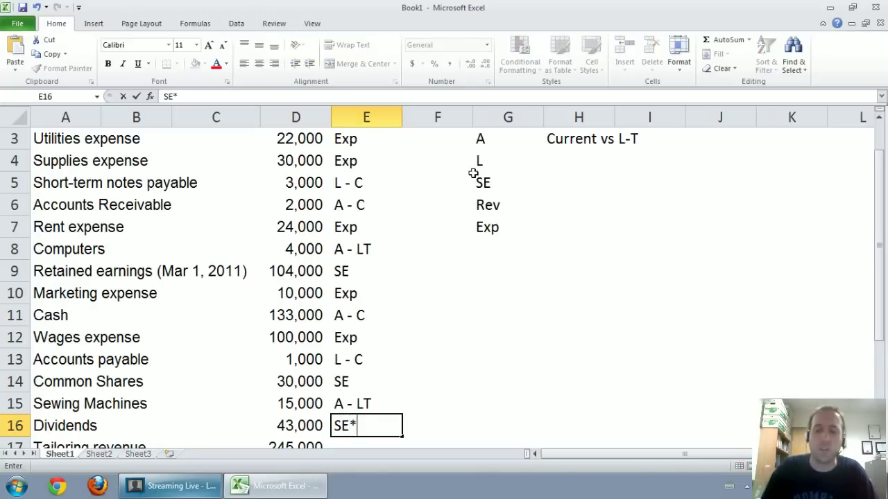
key("Return")
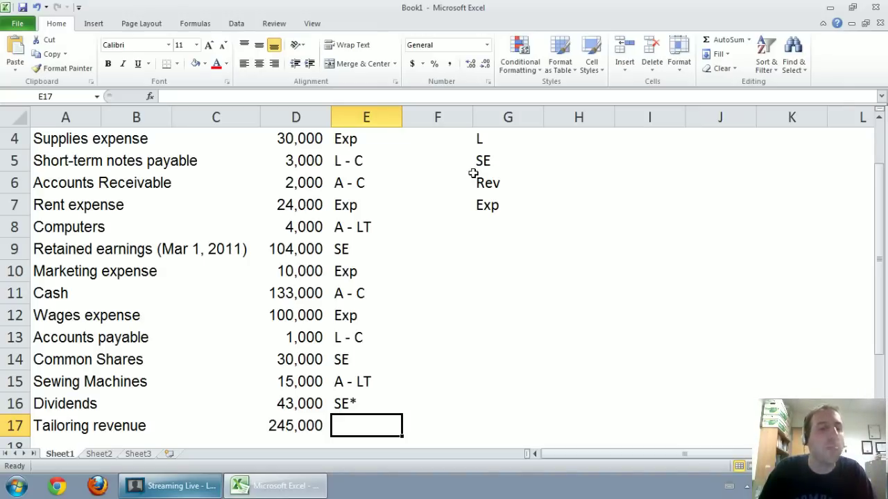
type("Rev")
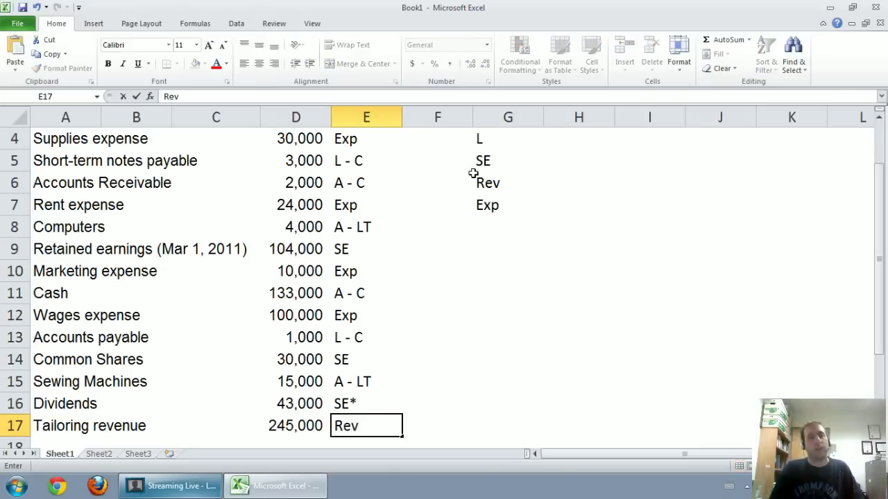
key("Return")
key("Up")
key("Up")
key("Up")
key("Up")
key("Up")
key("Up")
key("Up")
key("Up")
key("Up")
key("Up")
key("Up")
key("Up")
key("Up")
key("Up")
key("Up")
key("Up")
key("Down")
key("Left")
key("Left")
key("Left")
key("Left")
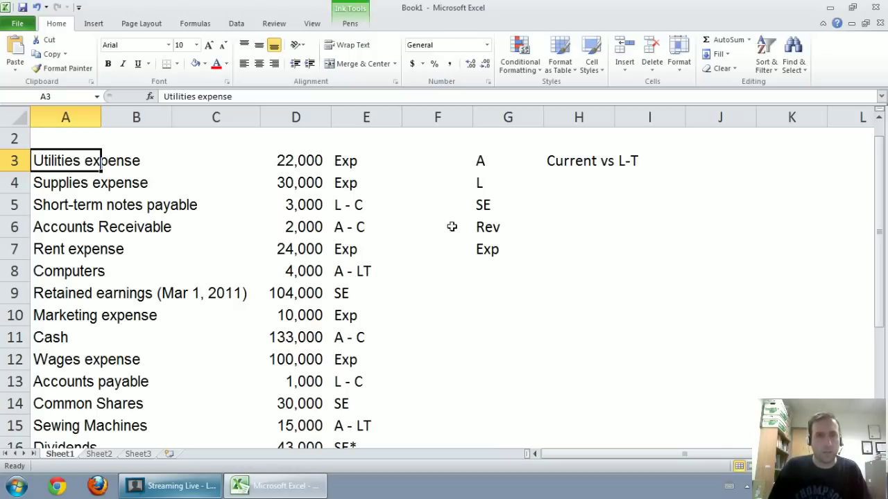
Step: Hand-ink 'Rev − Exp' above a total line, then double-underlined 'NI' labelled 'Net income'
left_click(349, 24)
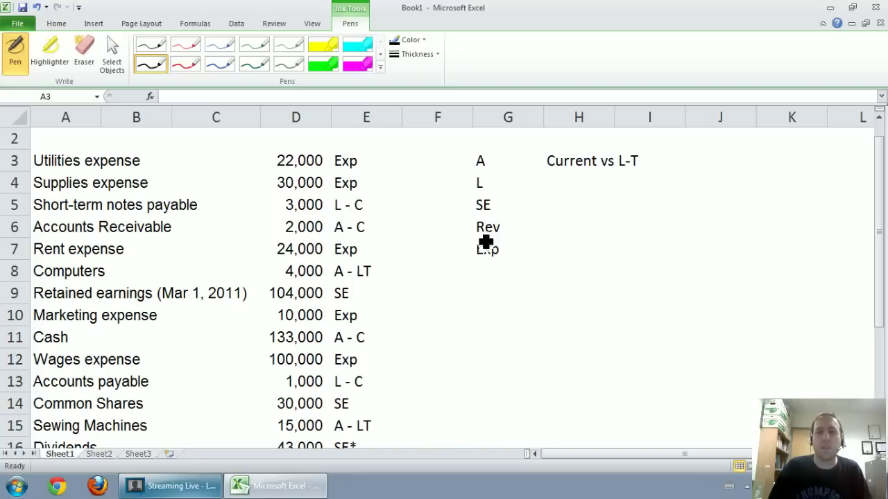
mouse_move(595, 196)
left_mouse_down()
mouse_move(598, 223)
mouse_move(632, 215)
mouse_move(655, 196)
left_mouse_up()
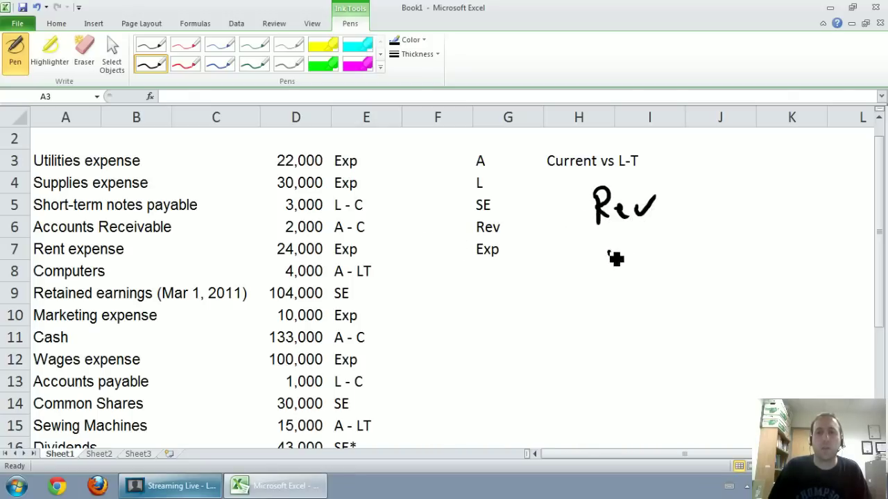
mouse_move(609, 248)
left_mouse_down()
mouse_move(626, 268)
mouse_move(661, 266)
left_mouse_up()
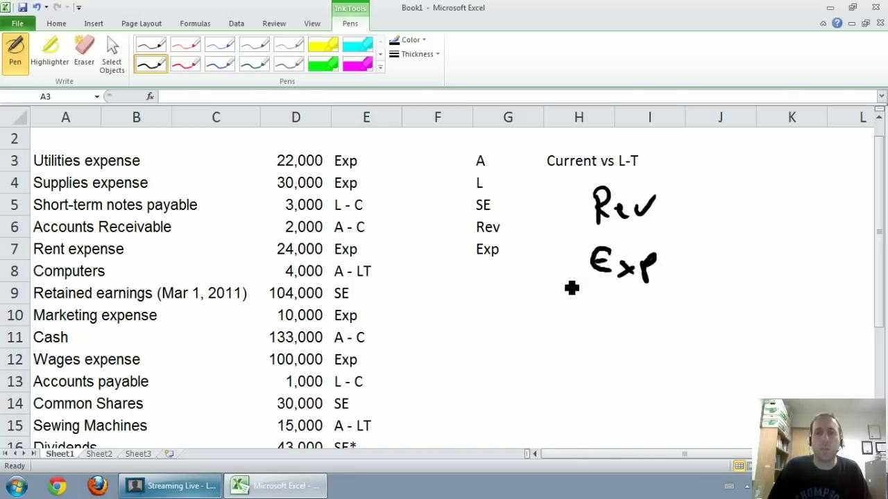
left_click_drag(553, 270, 574, 269)
left_click_drag(534, 294, 692, 291)
mouse_move(587, 312)
left_mouse_down()
mouse_move(604, 333)
mouse_move(627, 312)
left_mouse_up()
mouse_move(632, 312)
left_mouse_down()
mouse_move(632, 336)
mouse_move(663, 309)
left_mouse_up()
left_click_drag(610, 334, 654, 334)
left_click_drag(579, 343, 660, 339)
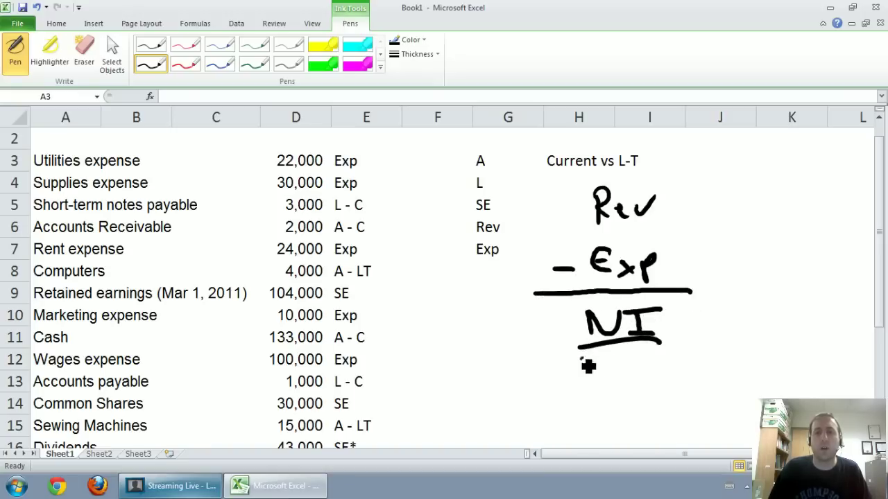
left_click_drag(580, 360, 644, 354)
mouse_move(693, 339)
left_mouse_down()
mouse_move(699, 317)
mouse_move(714, 336)
mouse_move(738, 312)
mouse_move(759, 311)
mouse_move(771, 334)
mouse_move(830, 326)
left_mouse_up()
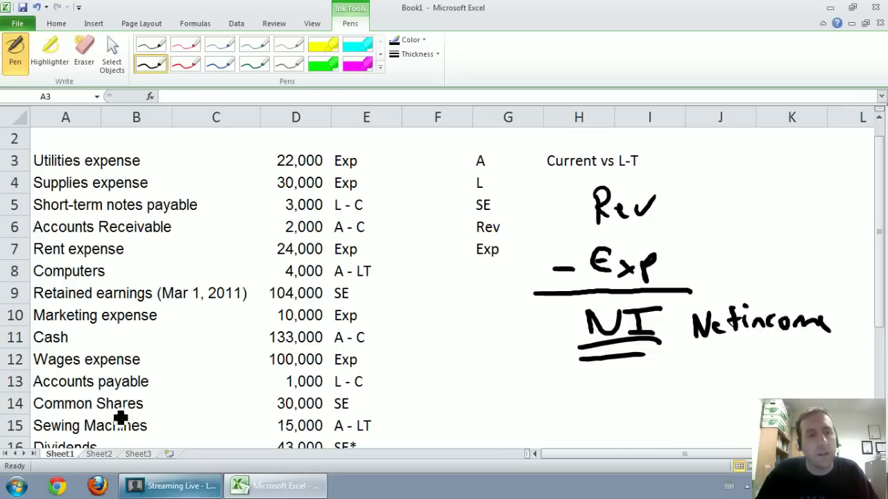
Step: On Sheet3, hand-write 'Fred's Tailoring Service' in black pen as the title line
left_click(104, 456)
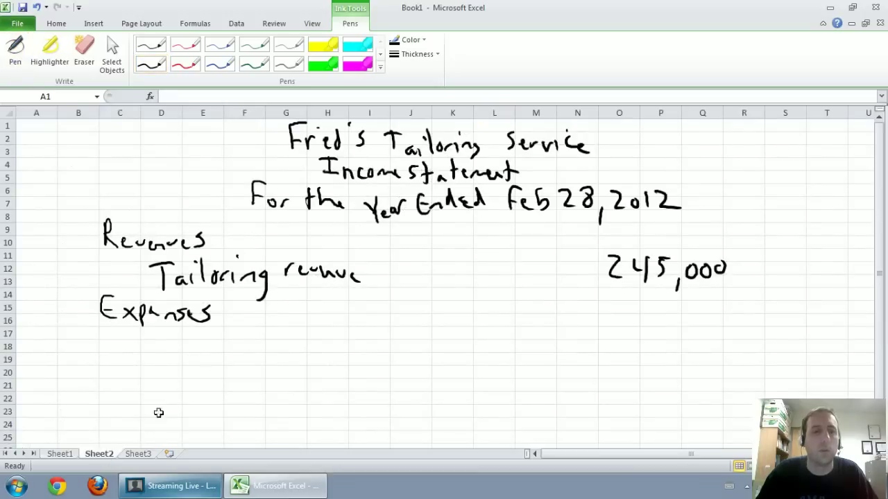
left_click(151, 455)
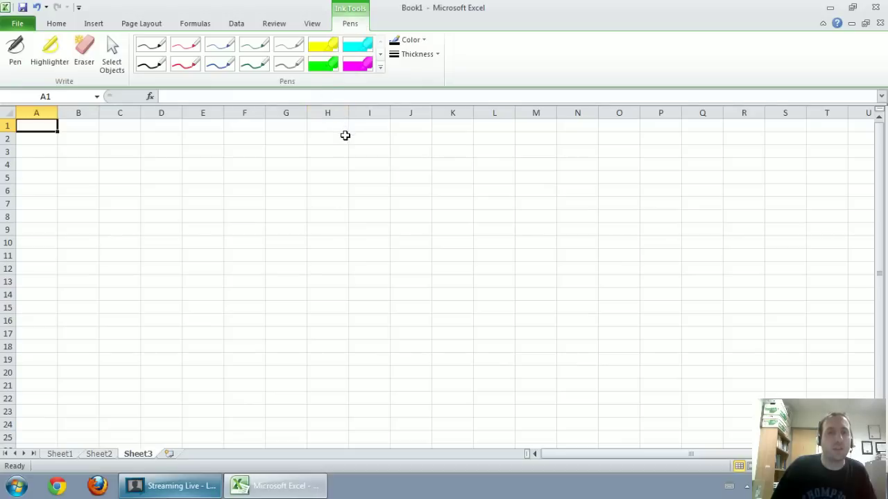
left_click(156, 65)
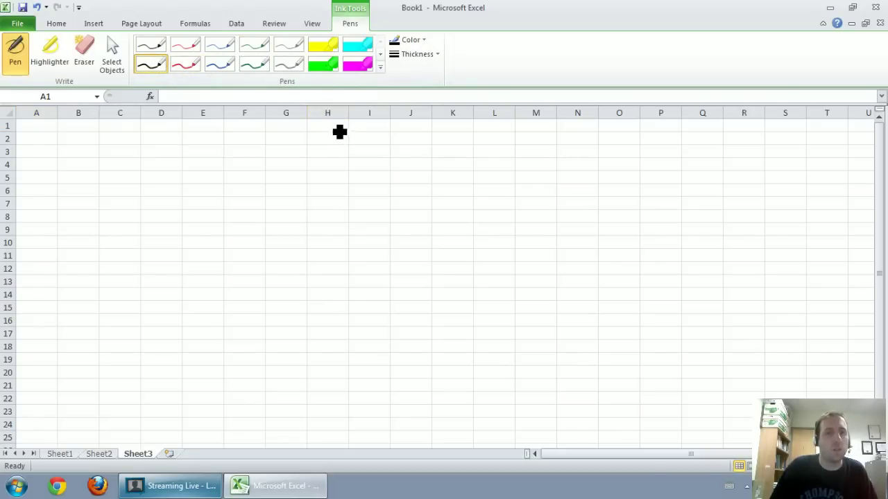
mouse_move(318, 123)
left_mouse_down()
mouse_move(301, 154)
mouse_move(316, 138)
mouse_move(367, 153)
mouse_move(362, 133)
left_mouse_up()
left_click_drag(378, 137, 370, 152)
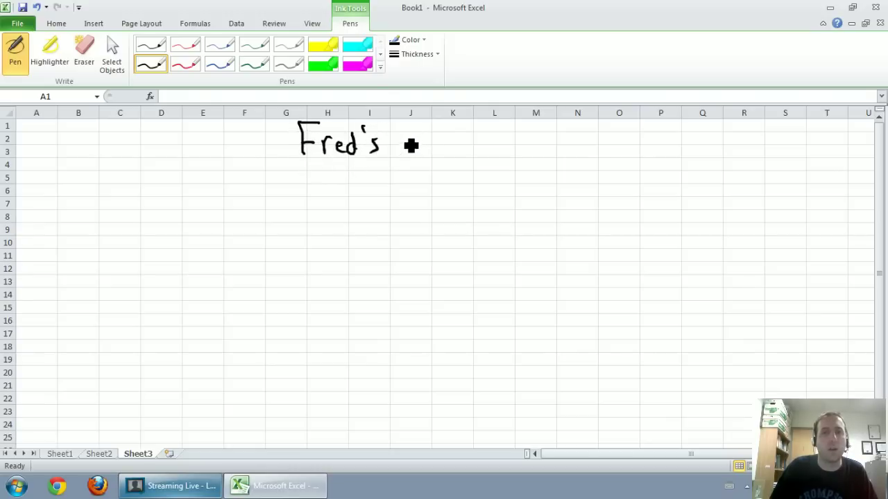
left_click_drag(400, 126, 426, 125)
left_click_drag(414, 126, 414, 151)
mouse_move(442, 138)
left_mouse_down()
mouse_move(433, 147)
mouse_move(449, 152)
left_mouse_up()
mouse_move(454, 124)
left_mouse_down()
mouse_move(458, 153)
mouse_move(470, 149)
left_mouse_up()
mouse_move(480, 148)
left_mouse_down()
mouse_move(490, 142)
mouse_move(497, 154)
mouse_move(512, 154)
mouse_move(510, 165)
left_mouse_up()
mouse_move(540, 130)
left_mouse_down()
mouse_move(529, 148)
mouse_move(566, 141)
left_mouse_up()
left_click_drag(570, 140, 590, 150)
left_click(591, 129)
mouse_move(602, 141)
left_mouse_down()
mouse_move(596, 149)
mouse_move(621, 155)
left_mouse_up()
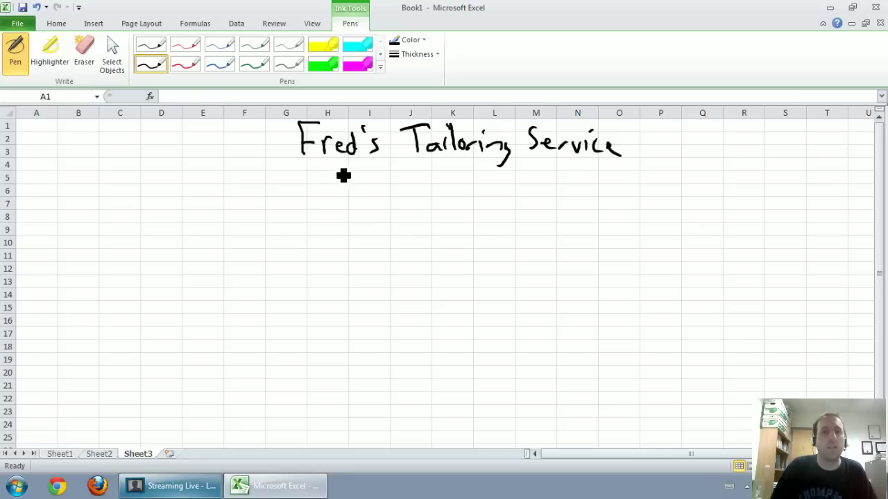
Step: Hand-write 'Income Statement' and 'For the Year Ended Feb 28, 2012' beneath the title
mouse_move(332, 162)
left_mouse_down()
mouse_move(332, 182)
mouse_move(342, 161)
mouse_move(344, 181)
left_mouse_up()
mouse_move(350, 174)
left_mouse_down()
mouse_move(353, 184)
mouse_move(369, 181)
left_mouse_up()
mouse_move(379, 175)
left_mouse_down()
mouse_move(374, 183)
mouse_move(403, 185)
mouse_move(533, 178)
mouse_move(569, 186)
mouse_move(588, 178)
left_mouse_up()
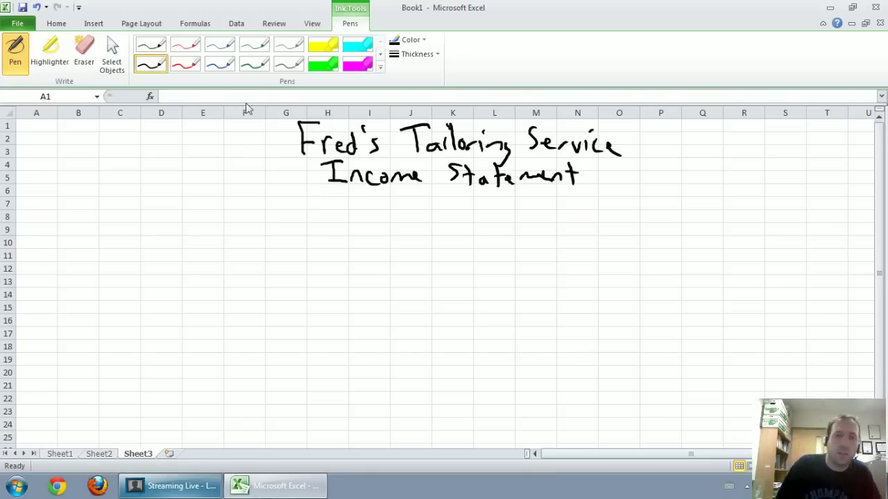
mouse_move(309, 188)
left_mouse_down()
mouse_move(298, 204)
mouse_move(347, 211)
left_mouse_up()
left_click_drag(341, 202, 353, 201)
left_click_drag(359, 197, 372, 212)
mouse_move(374, 209)
left_mouse_down()
mouse_move(415, 187)
mouse_move(409, 217)
mouse_move(497, 220)
mouse_move(535, 209)
left_mouse_up()
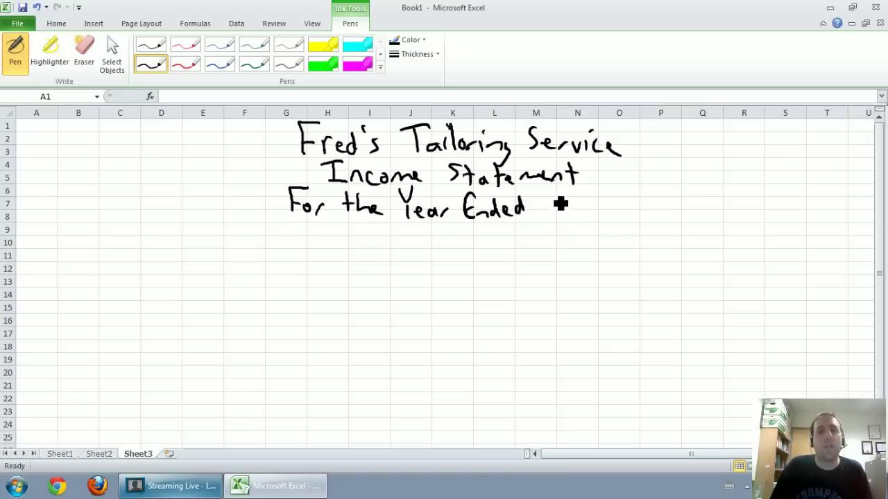
mouse_move(547, 212)
left_mouse_down()
mouse_move(589, 217)
mouse_move(641, 202)
mouse_move(646, 226)
mouse_move(687, 218)
left_mouse_up()
left_click_drag(694, 205, 715, 217)
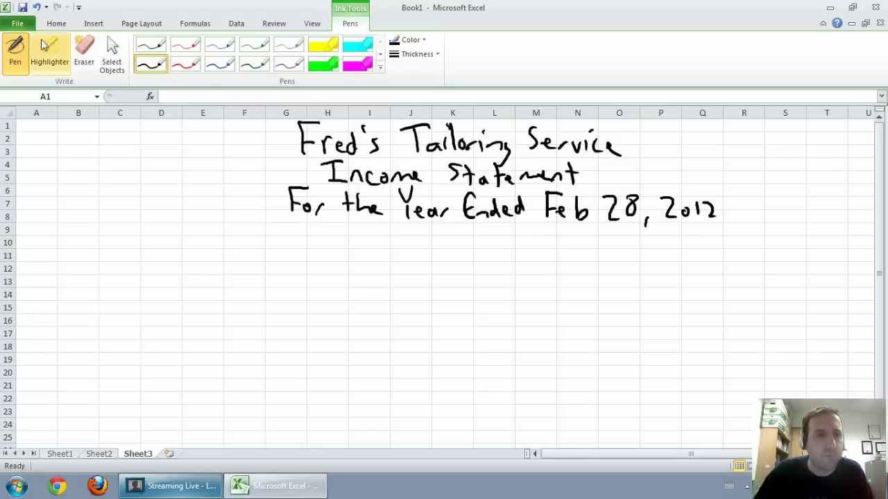
Step: On Sheet1, fill the Utilities and Supplies expense rows (A:E) yellow
left_click(65, 456)
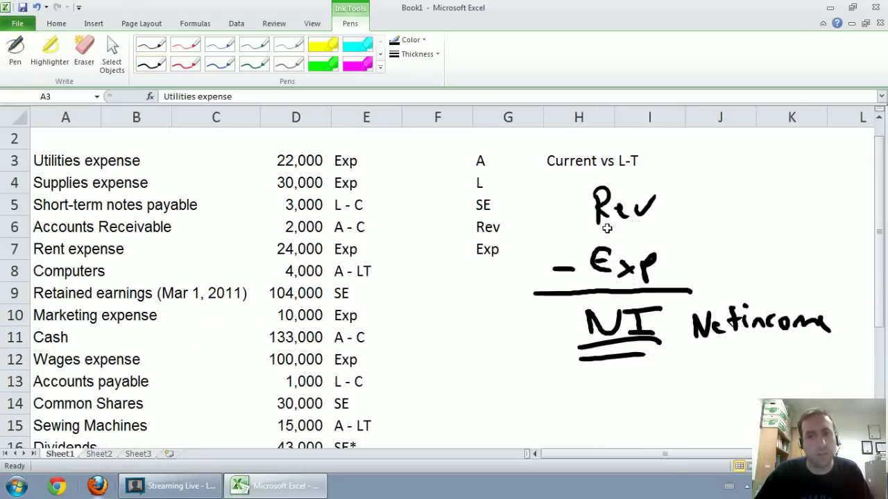
scroll(486, 250, "down", 1)
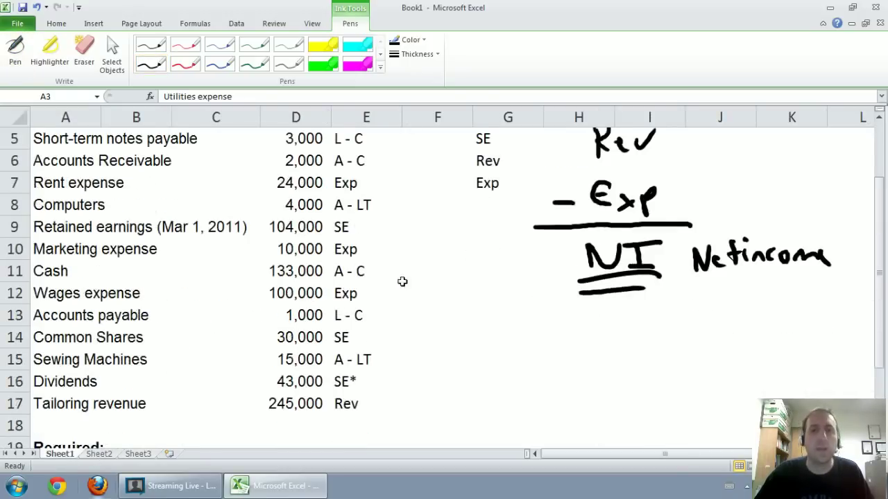
left_click_drag(348, 401, 60, 404)
left_click(352, 397)
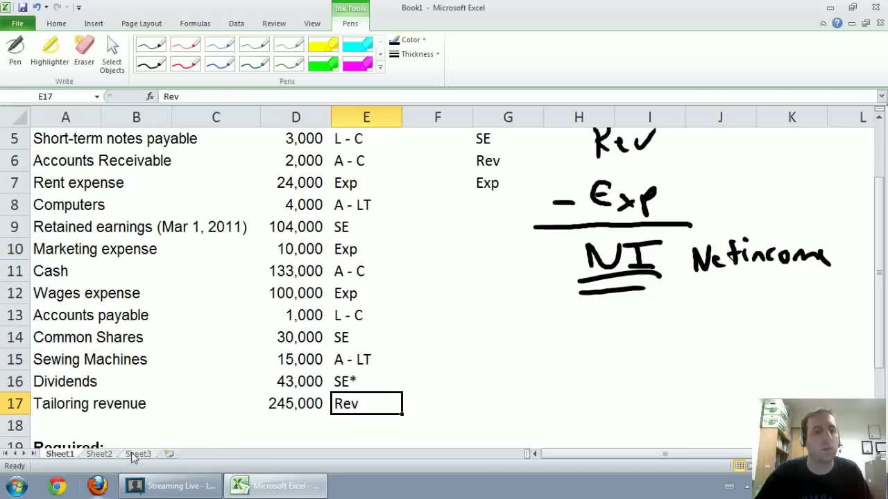
scroll(386, 345, "up", 1)
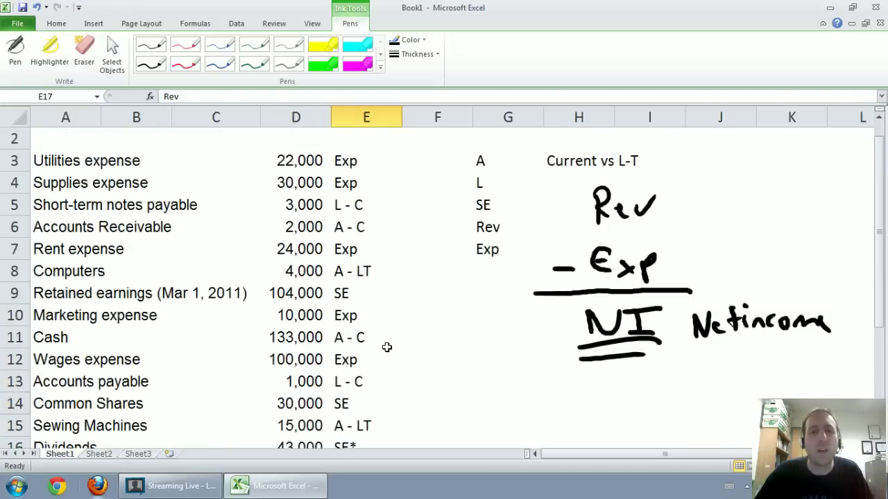
left_click_drag(85, 161, 361, 183)
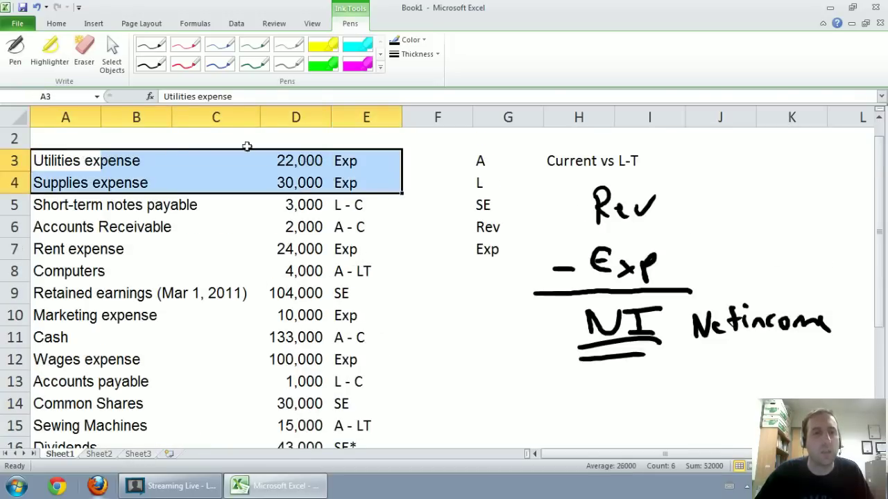
left_click(68, 25)
left_click(205, 63)
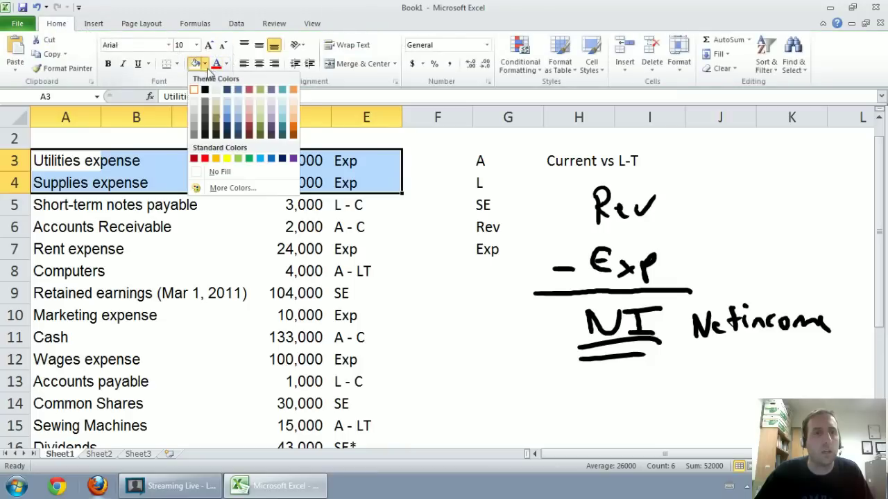
left_click(229, 162)
Step: Fill the Rent, Marketing and Wages expense rows yellow
left_click_drag(50, 251, 349, 248)
left_click(195, 63)
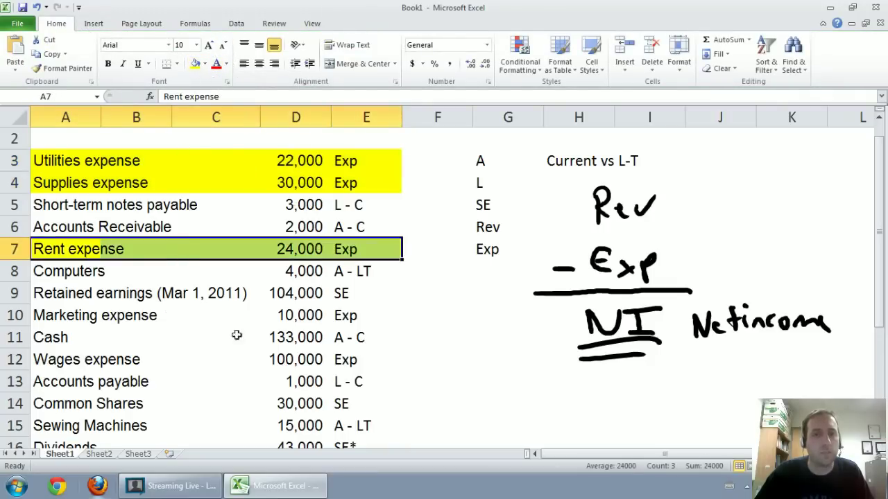
left_click_drag(364, 321, 149, 317)
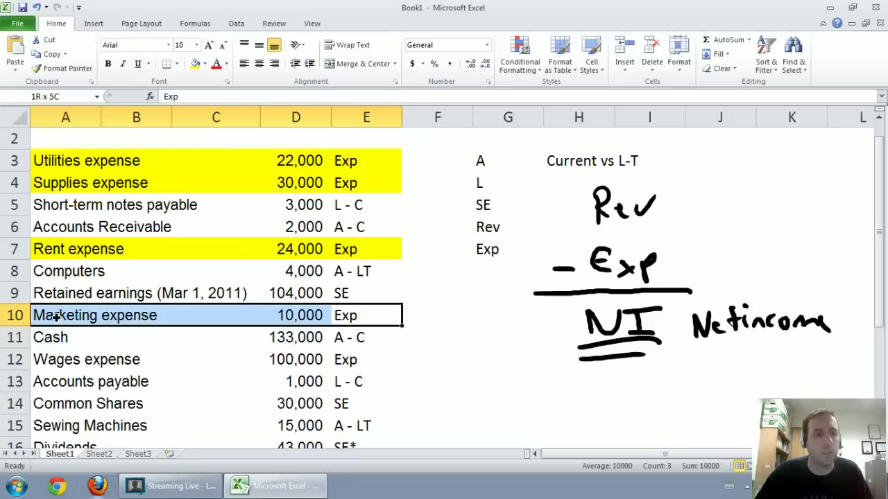
left_click(196, 63)
left_click_drag(352, 360, 77, 359)
left_click(196, 63)
Step: Fill the Tailoring revenue row yellow and check the highlighted rows
scroll(249, 231, "down", 1)
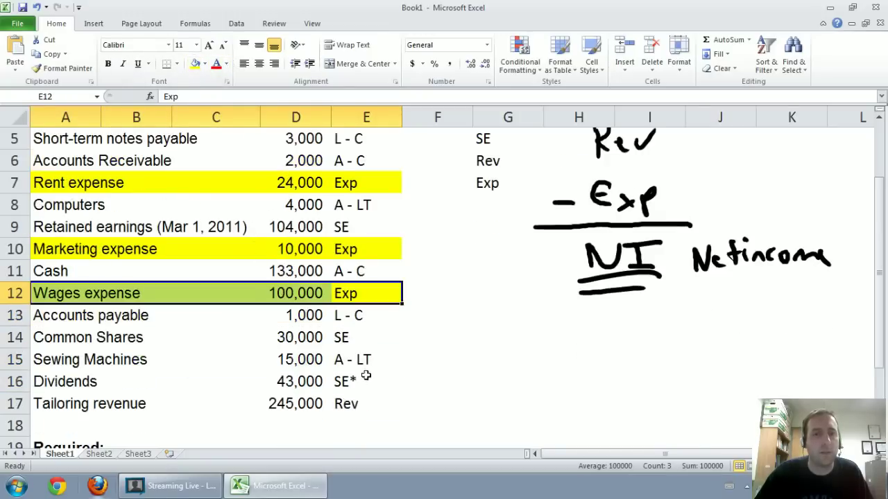
left_click_drag(345, 403, 35, 402)
left_click(196, 63)
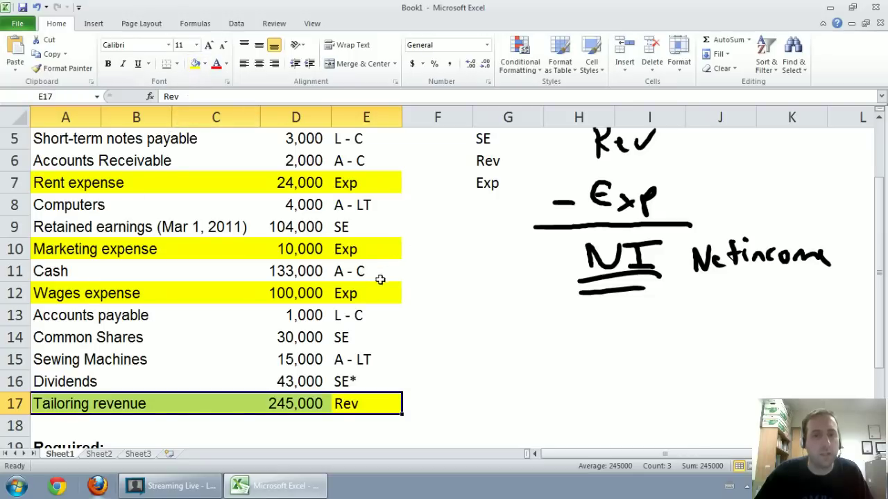
scroll(359, 276, "up", 2)
left_click(319, 296)
scroll(332, 270, "down", 1)
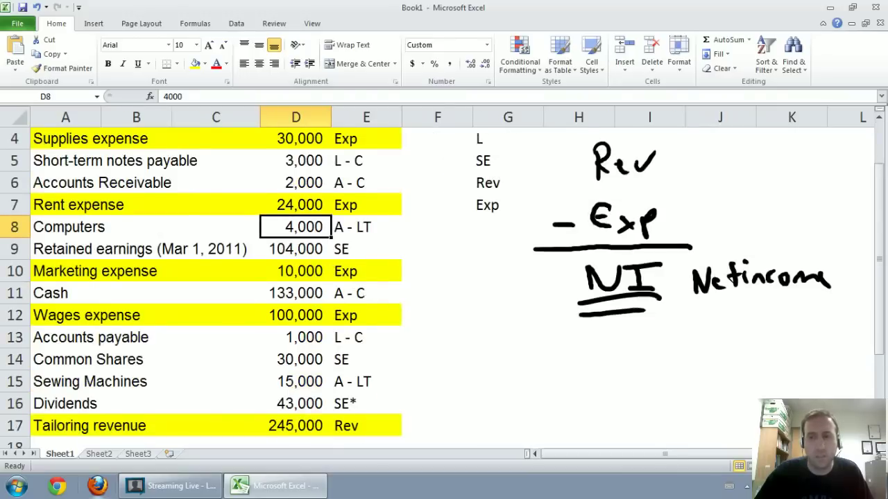
scroll(486, 371, "down", 1)
scroll(486, 371, "up", 1)
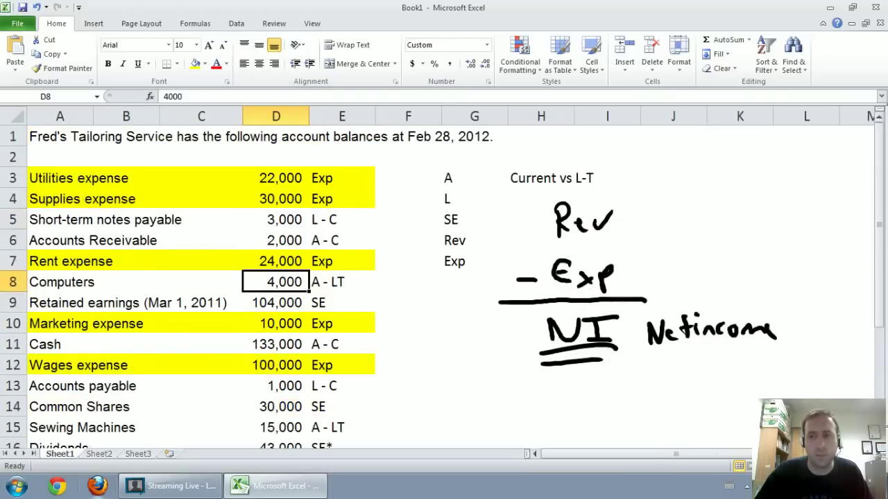
scroll(465, 286, "down", 1)
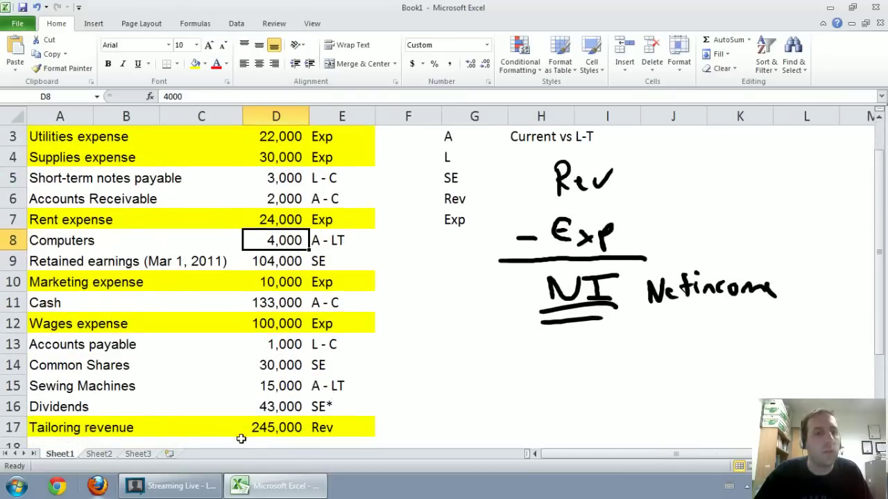
Step: On Sheet3, handwrite the 'Revenues' heading and a 'Tailoring revenue' line in black pen
left_click(138, 454)
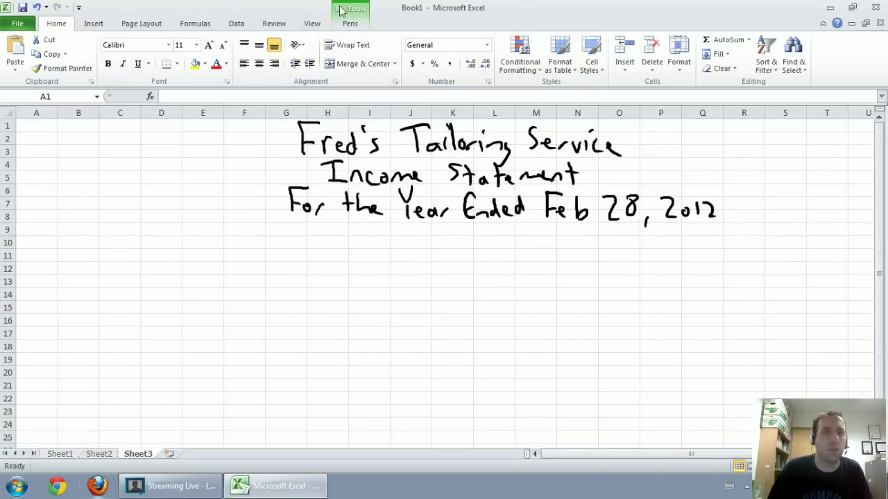
left_click(343, 14)
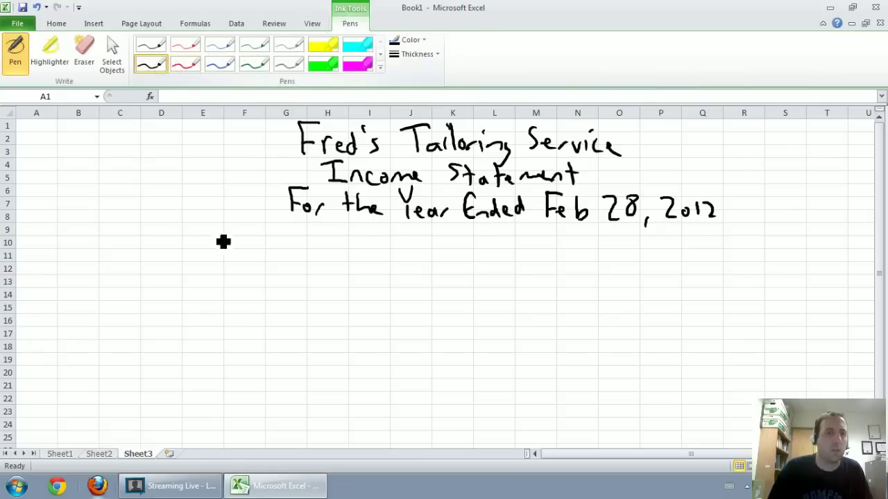
mouse_move(83, 243)
left_mouse_down()
mouse_move(95, 224)
mouse_move(109, 243)
mouse_move(206, 252)
left_mouse_up()
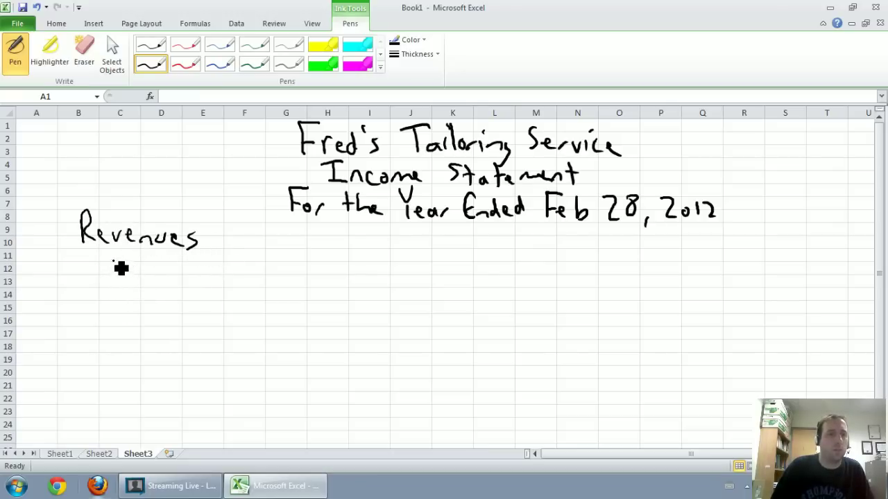
mouse_move(109, 271)
left_mouse_down()
mouse_move(148, 280)
mouse_move(155, 291)
mouse_move(158, 280)
mouse_move(203, 282)
mouse_move(211, 303)
left_mouse_up()
left_click_drag(234, 271, 339, 284)
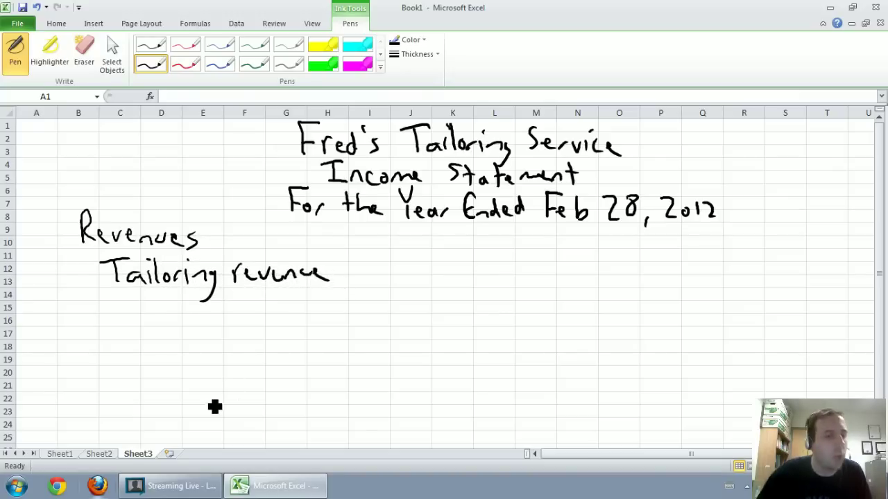
Step: Ink 245,000 beside Tailoring revenue, then return to the top of Sheet1's account balances
left_click(69, 454)
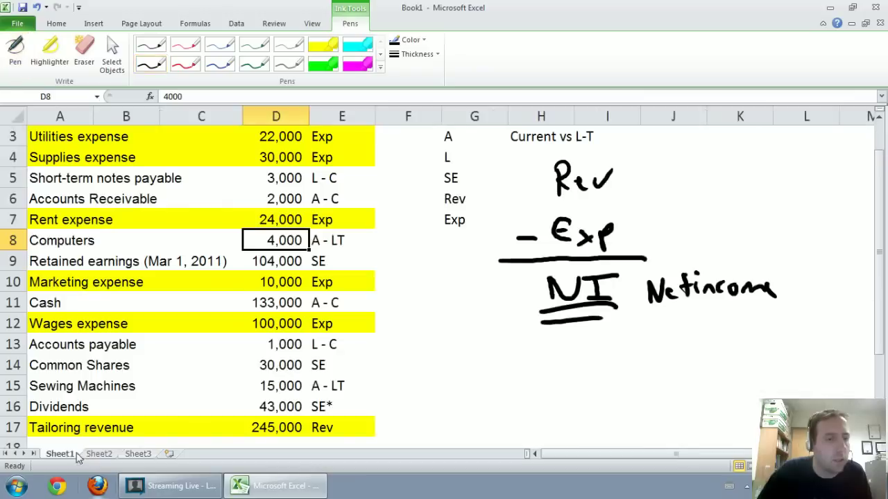
left_click_drag(117, 429, 321, 424)
left_click(138, 454)
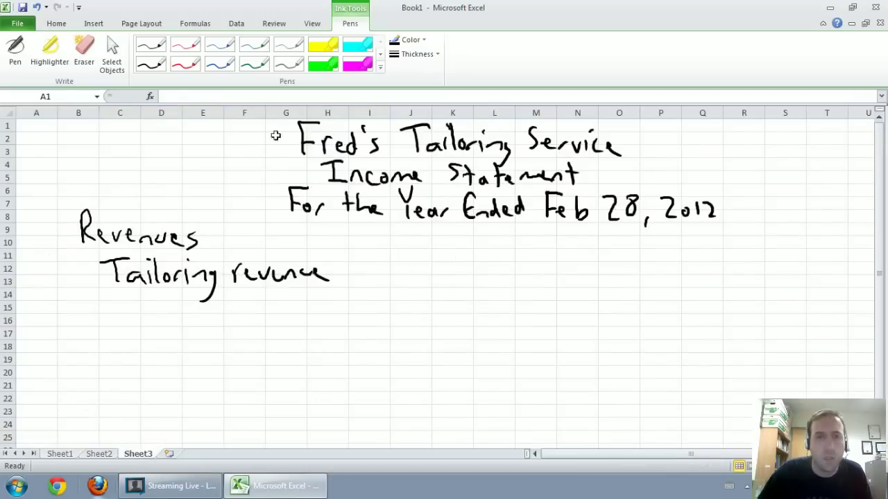
left_click(165, 67)
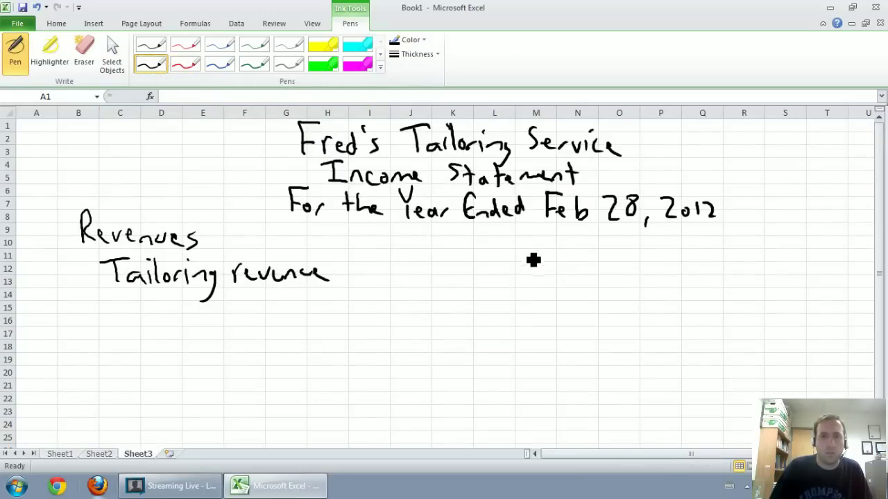
mouse_move(616, 253)
left_mouse_down()
mouse_move(631, 273)
mouse_move(655, 261)
mouse_move(684, 284)
mouse_move(719, 263)
left_mouse_up()
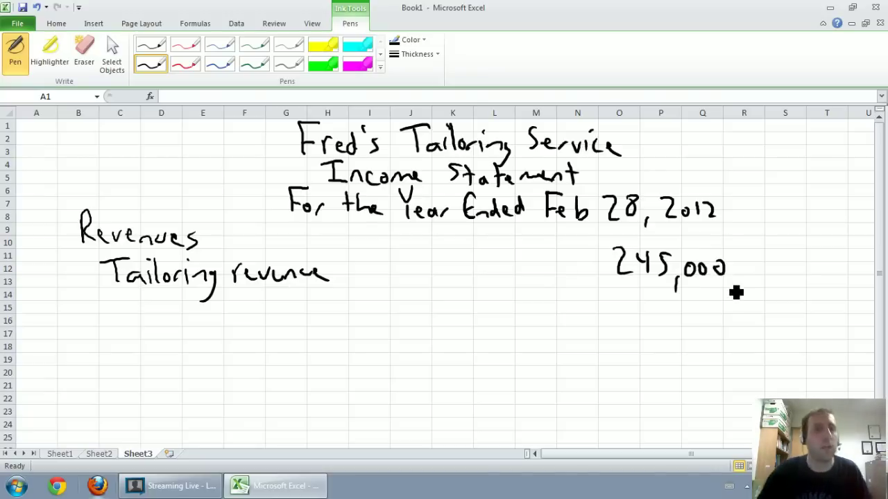
left_click(280, 491)
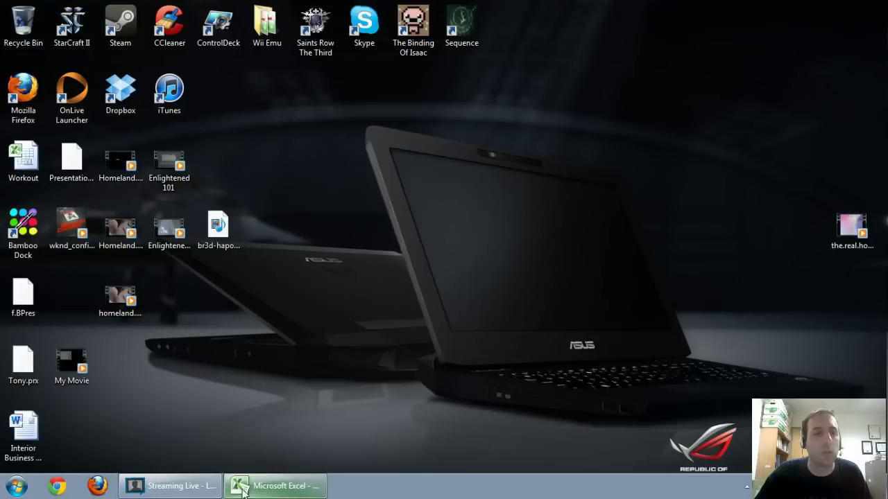
left_click(281, 491)
left_click(62, 454)
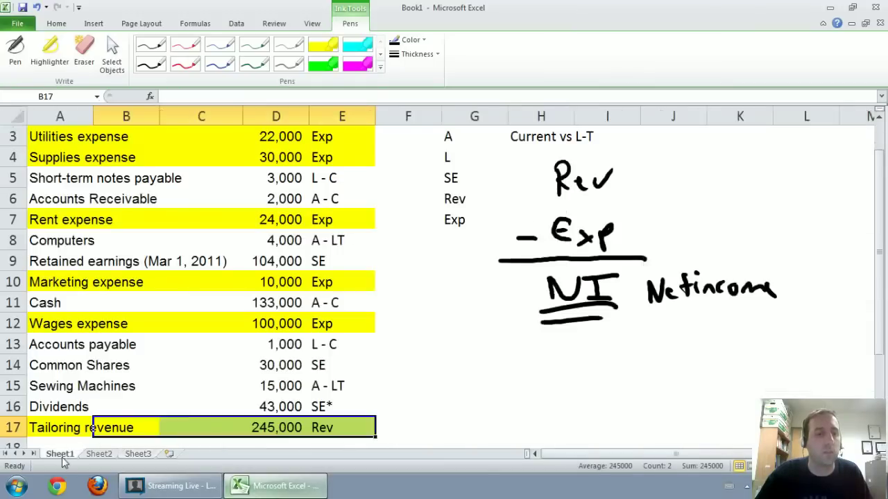
scroll(131, 344, "up", 1)
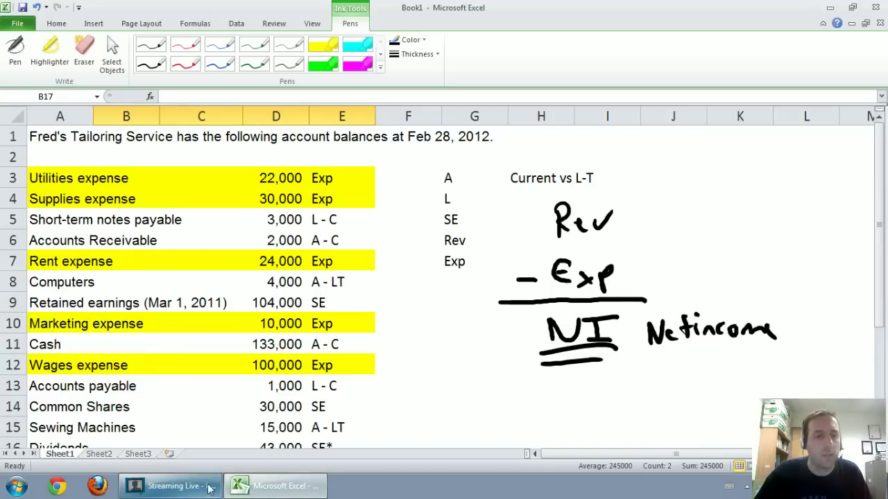
Step: Handwrite an 'Expenses' heading with 'Wages expense' beneath it under the revenue lines on Sheet3
left_click(129, 455)
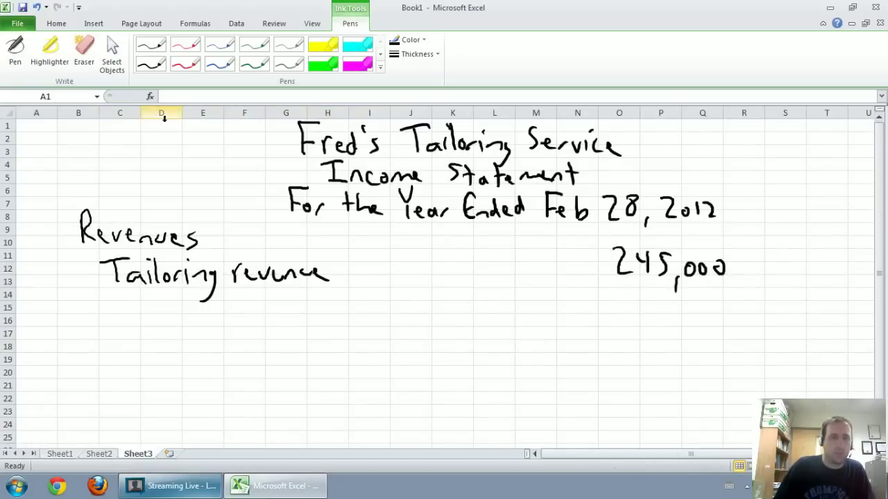
left_click(153, 72)
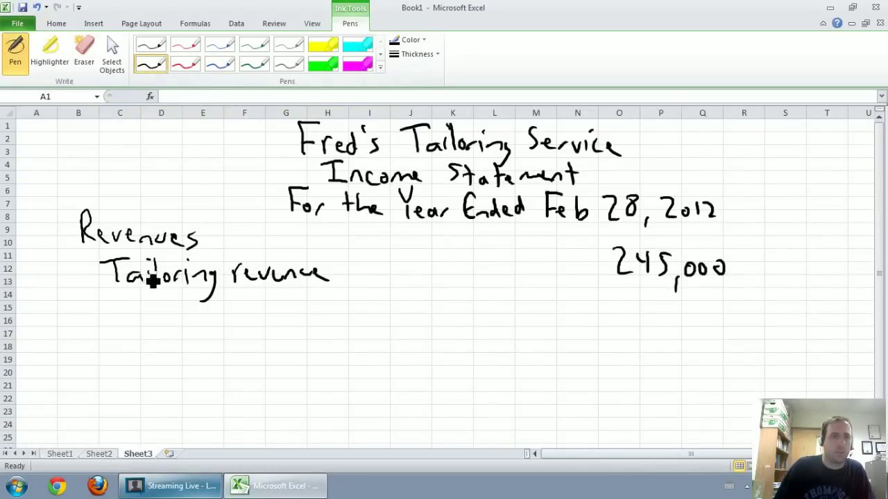
mouse_move(86, 304)
left_mouse_down()
mouse_move(90, 321)
mouse_move(129, 329)
mouse_move(168, 328)
mouse_move(173, 318)
left_mouse_up()
mouse_move(110, 343)
left_mouse_down()
mouse_move(159, 362)
mouse_move(224, 357)
mouse_move(291, 367)
left_mouse_up()
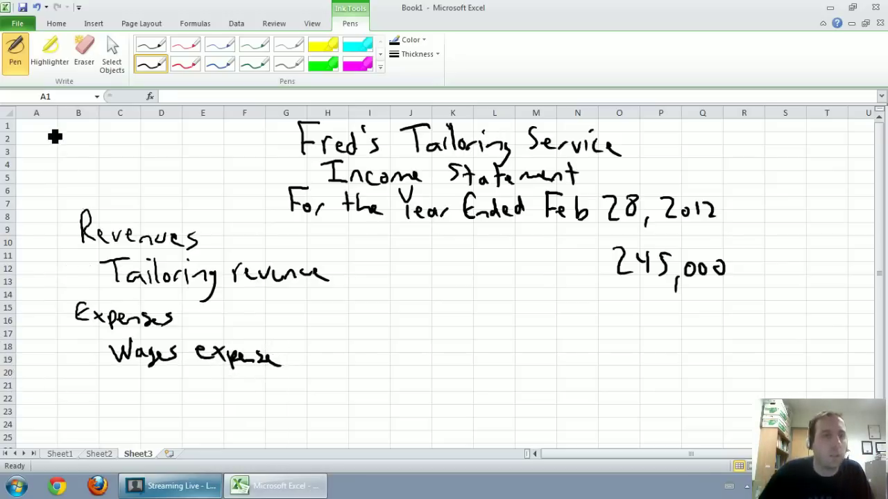
left_click(60, 454)
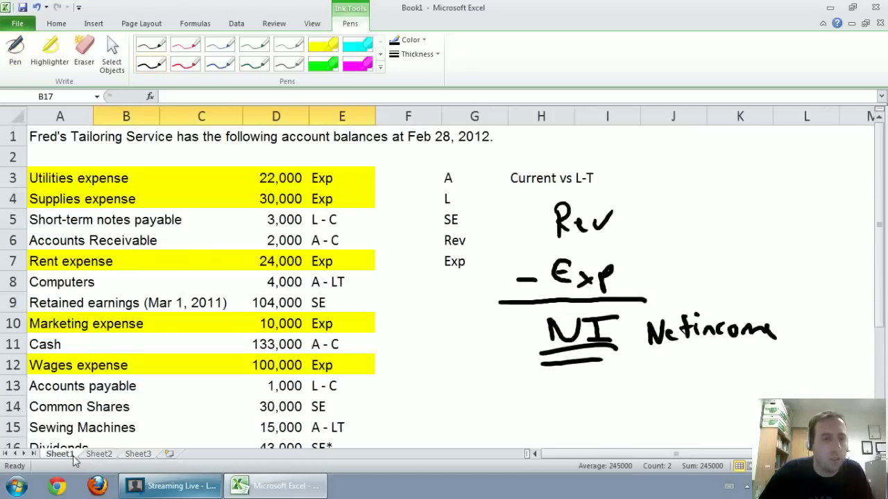
left_click(138, 455)
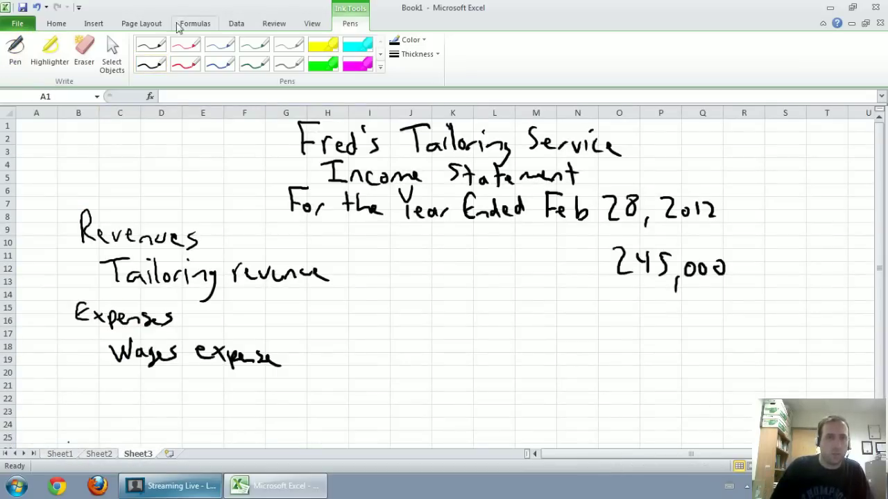
Step: Ink 100,000 next to Wages expense on Sheet3, then switch back to Sheet1
left_click(151, 64)
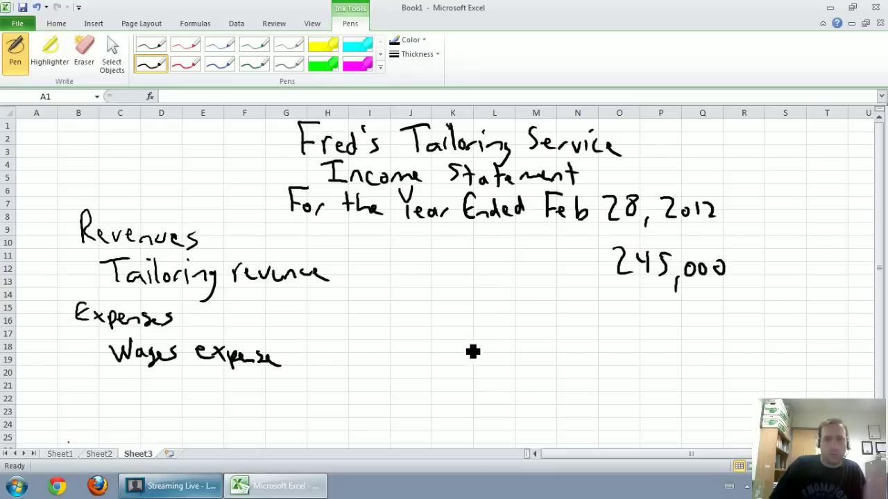
mouse_move(462, 339)
left_mouse_down()
mouse_move(479, 356)
mouse_move(499, 359)
mouse_move(506, 381)
mouse_move(540, 359)
mouse_move(556, 368)
left_mouse_up()
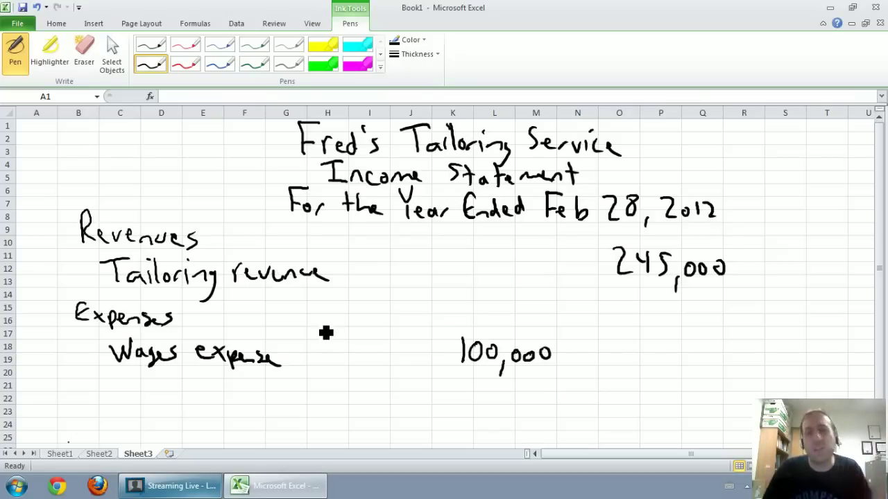
left_click(262, 491)
left_click(262, 488)
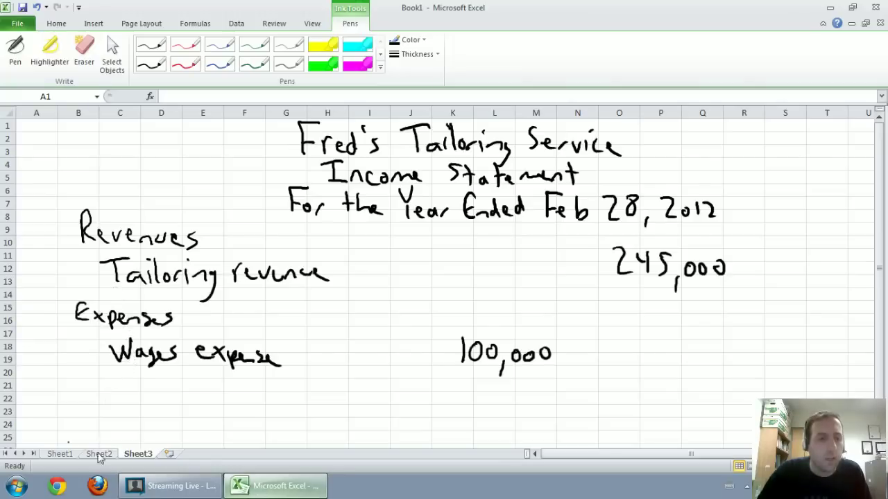
left_click(60, 454)
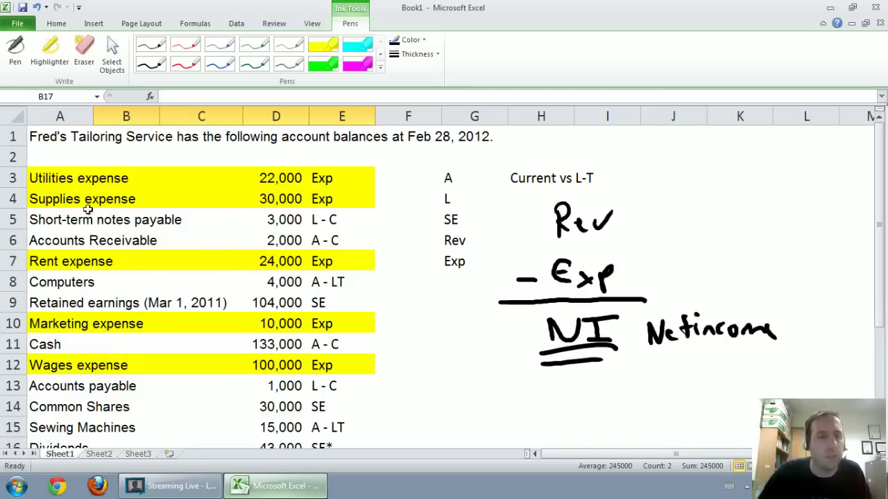
Step: Handwrite 'Supplies expense' with 30,000 under the Wages expense line on Sheet3
left_click(63, 200)
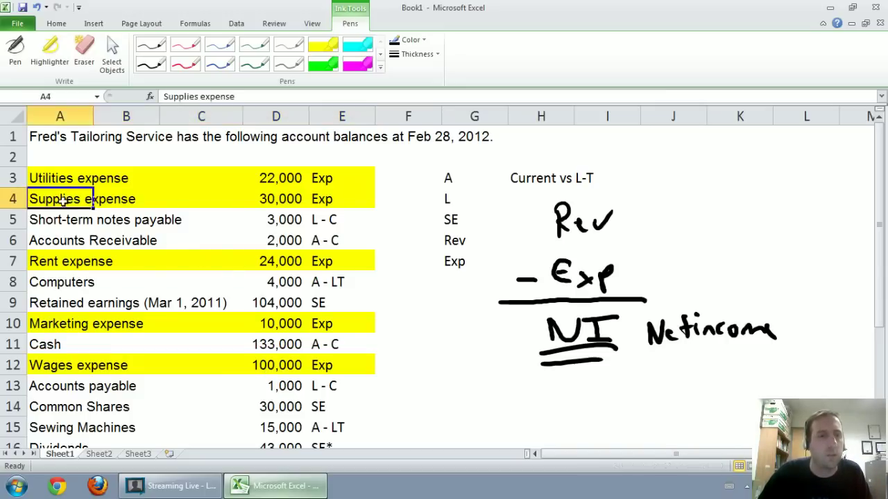
left_click(296, 488)
left_click(291, 486)
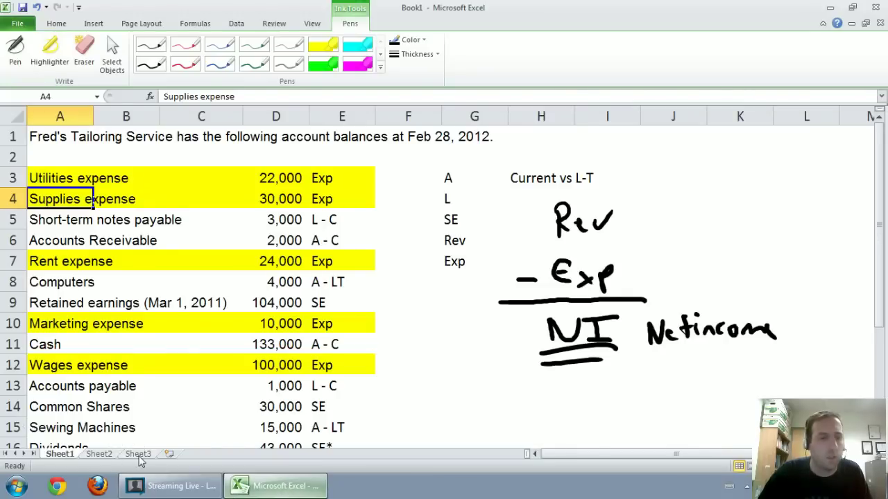
left_click(138, 454)
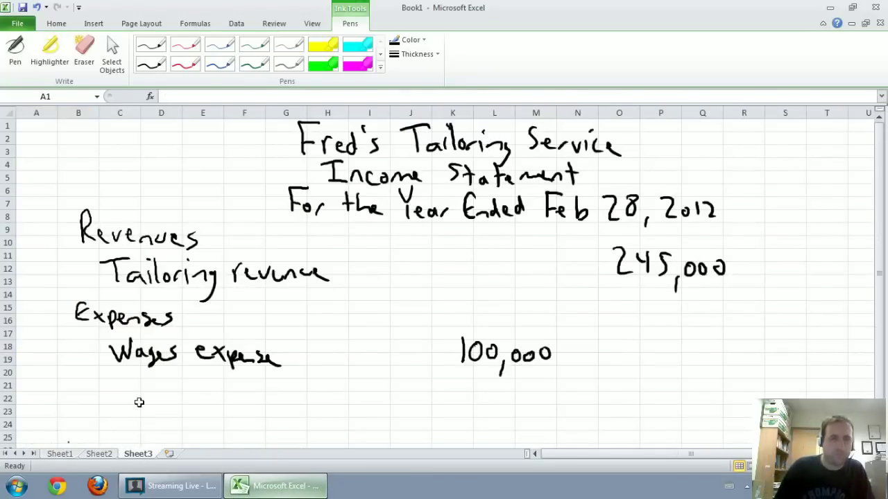
left_click(152, 68)
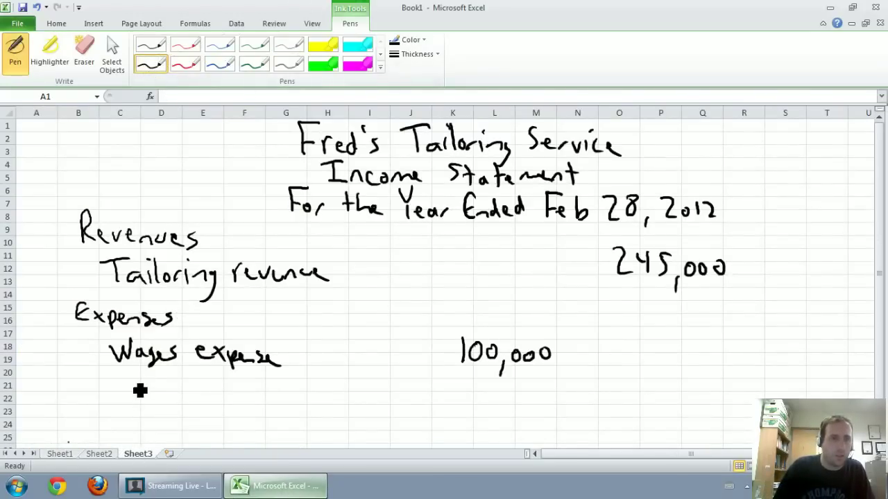
mouse_move(123, 384)
left_mouse_down()
mouse_move(137, 396)
mouse_move(147, 384)
mouse_move(177, 393)
mouse_move(289, 388)
mouse_move(313, 407)
left_mouse_up()
left_click(60, 454)
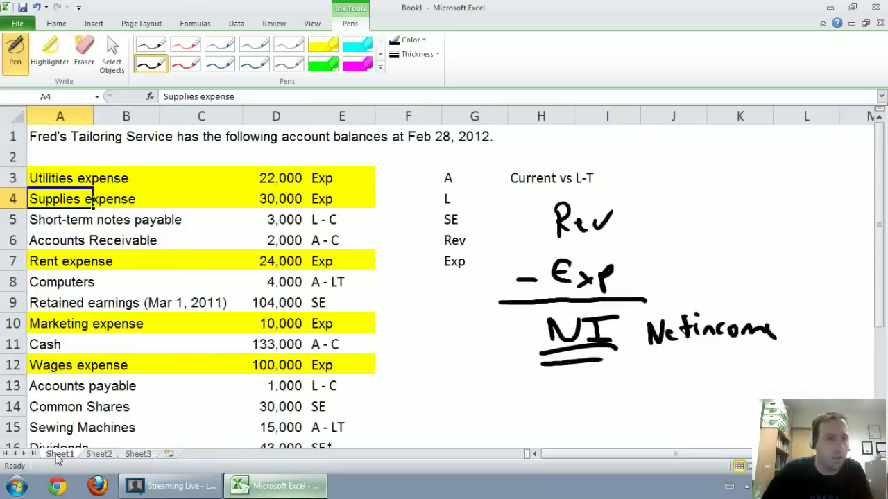
left_click(138, 454)
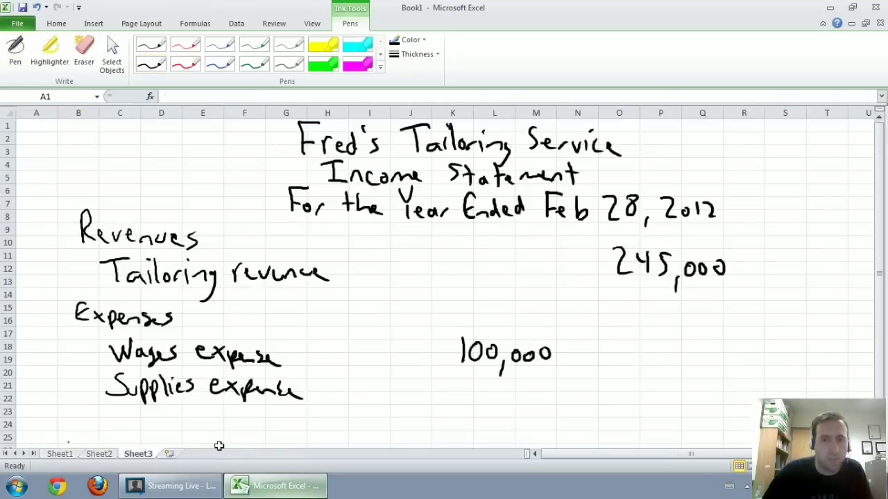
left_click(167, 66)
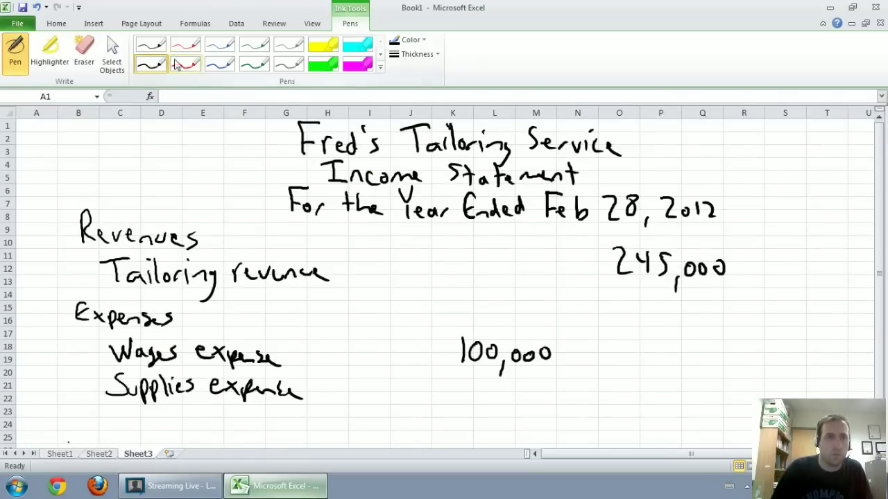
mouse_move(472, 375)
left_mouse_down()
mouse_move(473, 392)
mouse_move(493, 377)
mouse_move(540, 401)
left_mouse_up()
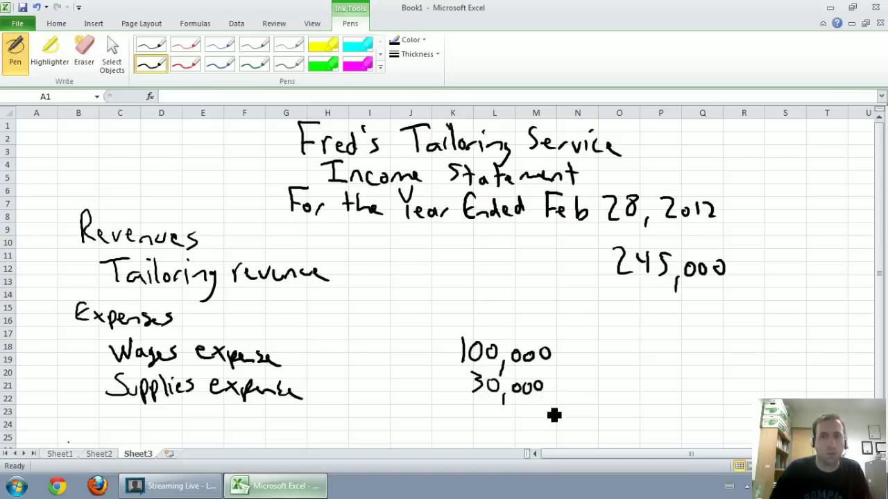
Step: Ink a 'Rent expense' line with 24,000 beneath Supplies expense on Sheet3
left_click(61, 454)
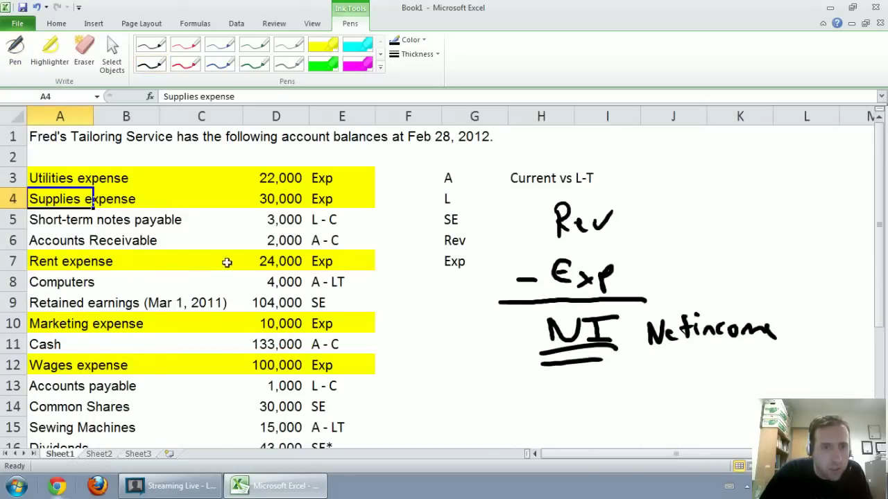
left_click(142, 455)
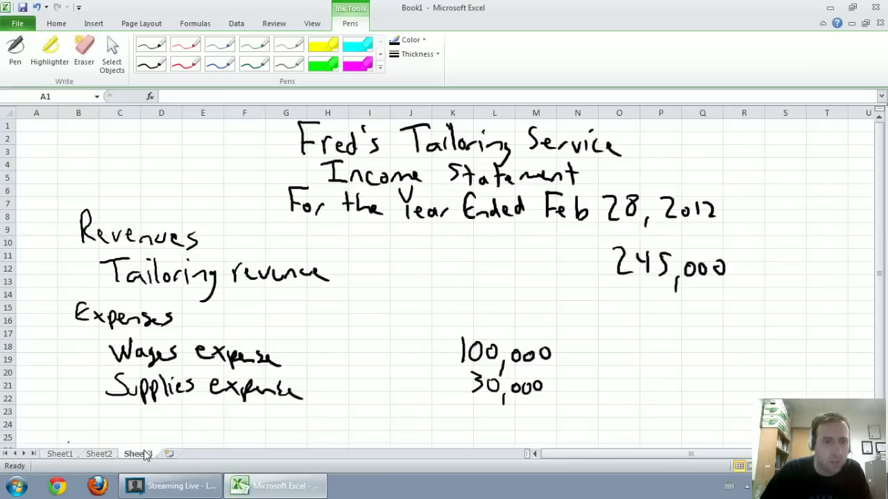
left_click(151, 64)
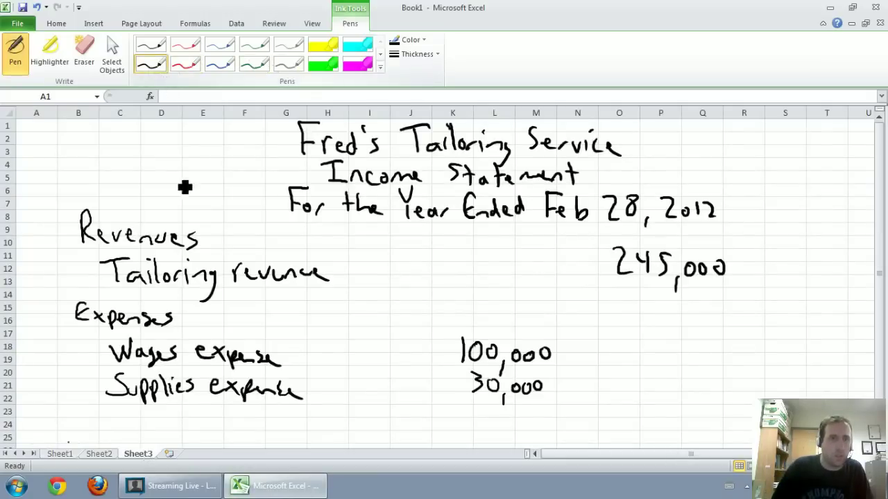
mouse_move(112, 409)
left_mouse_down()
mouse_move(115, 423)
mouse_move(134, 427)
mouse_move(204, 418)
mouse_move(278, 425)
left_mouse_up()
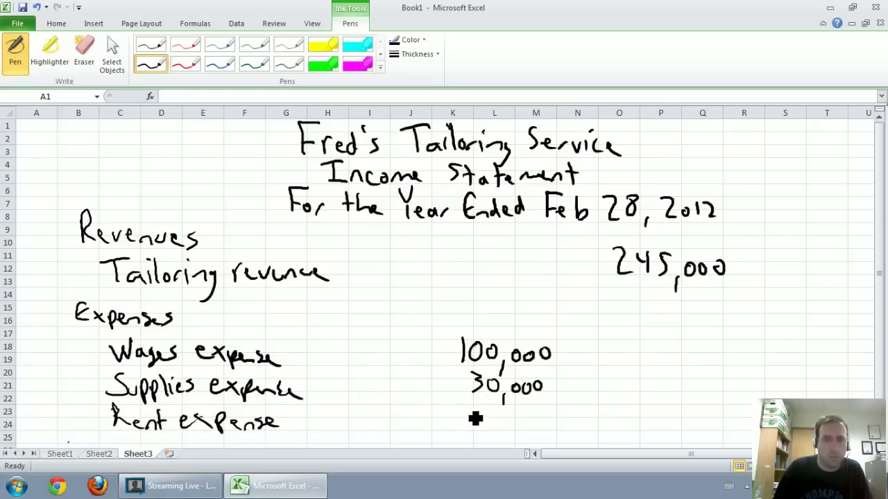
mouse_move(470, 411)
left_mouse_down()
mouse_move(485, 423)
mouse_move(557, 424)
mouse_move(552, 416)
left_mouse_up()
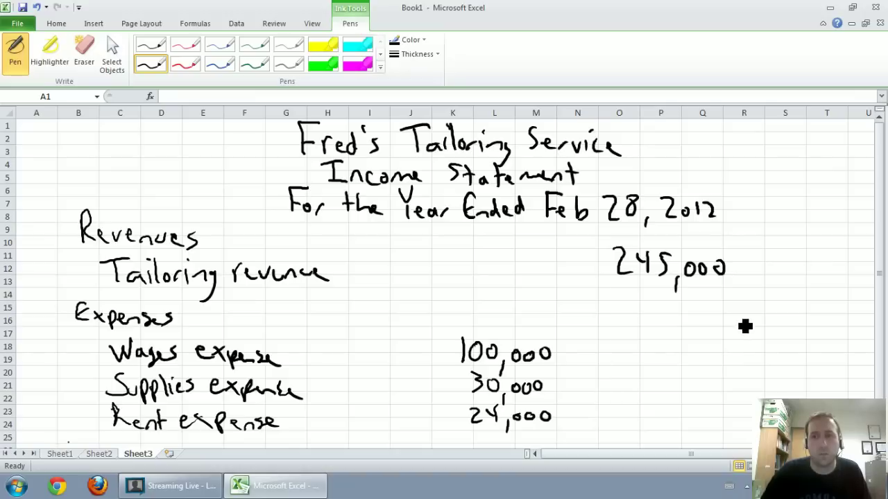
left_click_drag(884, 251, 882, 263)
scroll(516, 333, "down", 3)
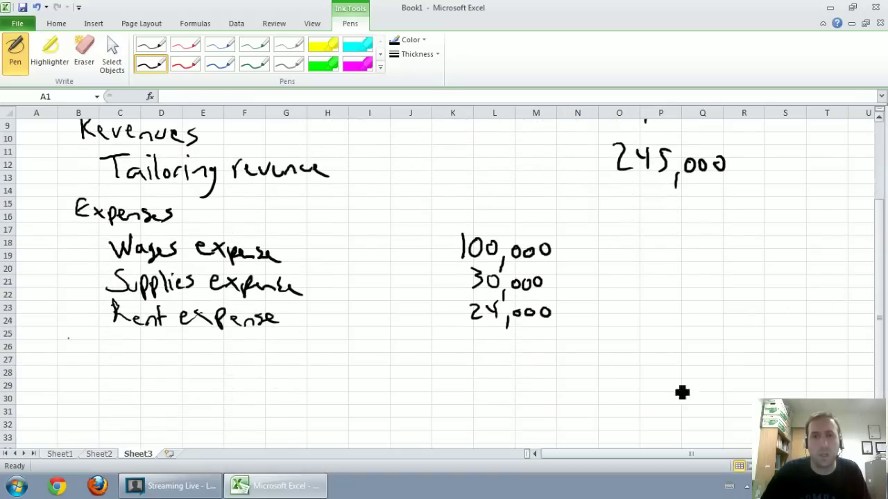
Step: Handwrite Utilities expense 22,000 and Marketing expense 10,000 under Rent expense on Sheet3
left_click(60, 454)
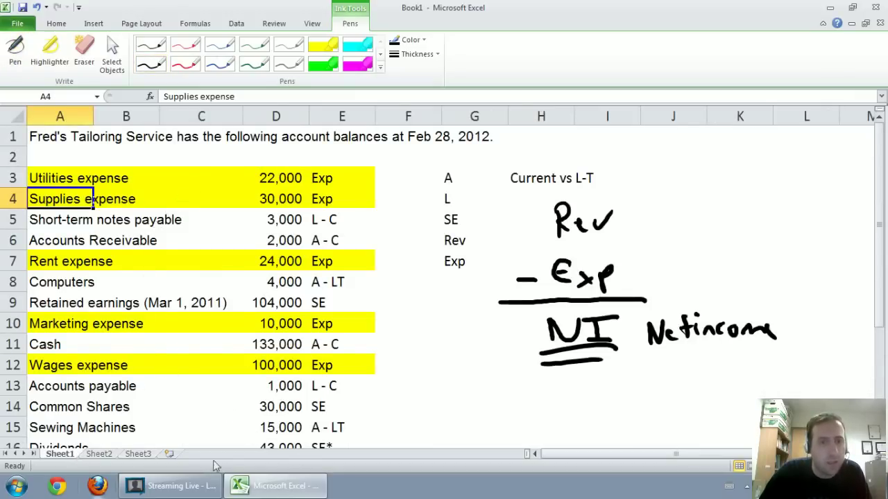
left_click(138, 454)
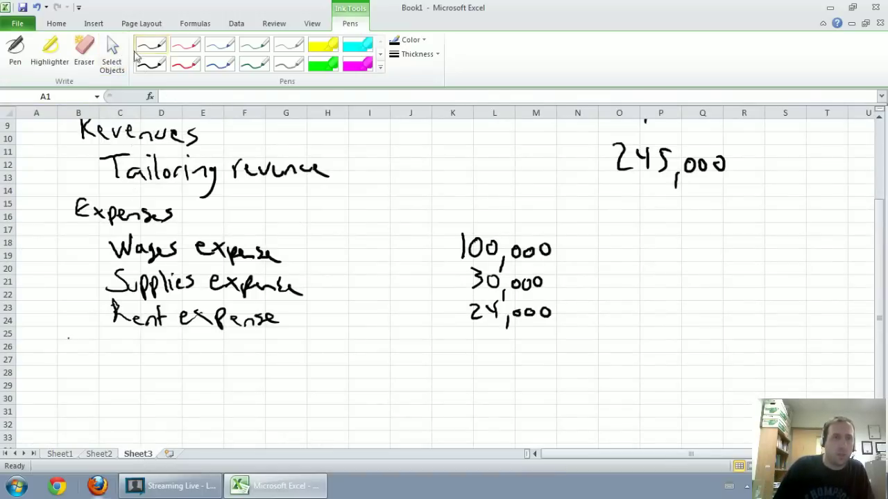
left_click(160, 51)
left_click(161, 65)
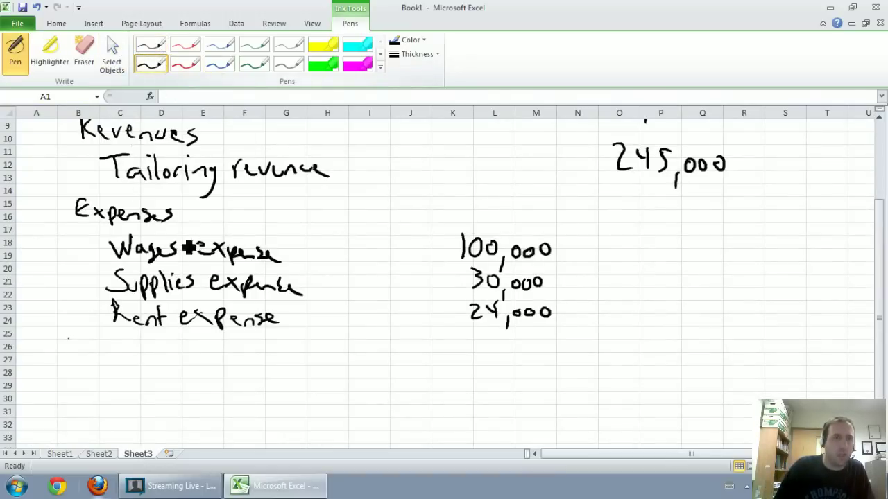
mouse_move(113, 333)
left_mouse_down()
mouse_move(138, 346)
mouse_move(143, 337)
mouse_move(172, 337)
mouse_move(206, 351)
mouse_move(289, 351)
mouse_move(302, 361)
left_mouse_up()
mouse_move(473, 336)
left_mouse_down()
mouse_move(483, 355)
mouse_move(552, 342)
left_mouse_up()
mouse_move(113, 373)
left_mouse_down()
mouse_move(125, 363)
mouse_move(167, 374)
mouse_move(212, 373)
mouse_move(231, 378)
mouse_move(228, 393)
mouse_move(271, 377)
mouse_move(285, 387)
mouse_move(335, 378)
left_mouse_up()
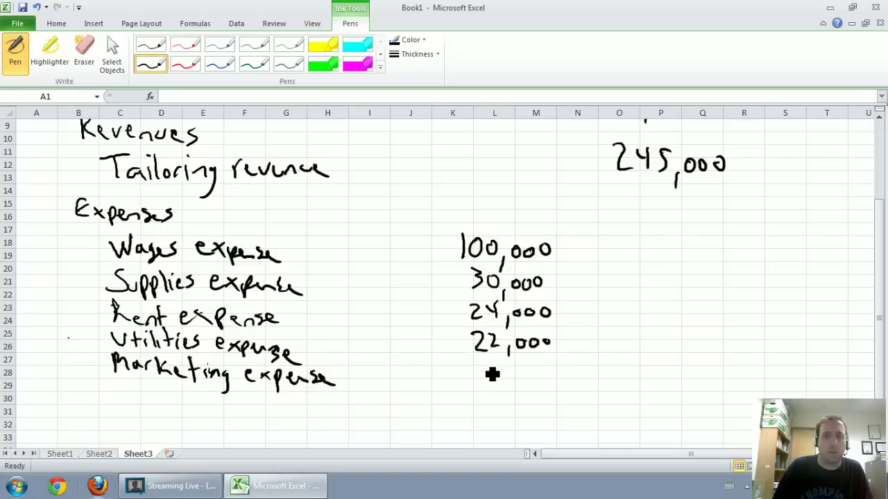
mouse_move(491, 375)
left_mouse_down()
mouse_move(529, 381)
mouse_move(552, 366)
left_mouse_up()
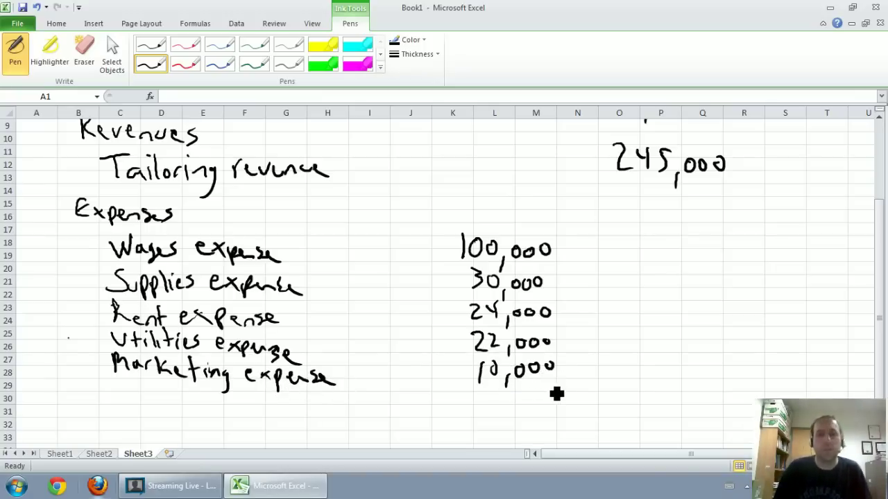
Step: Underline 10,000, ink 'Total expenses' 186,000 with a rule beneath, and write 59,000 below
left_click_drag(455, 384, 569, 384)
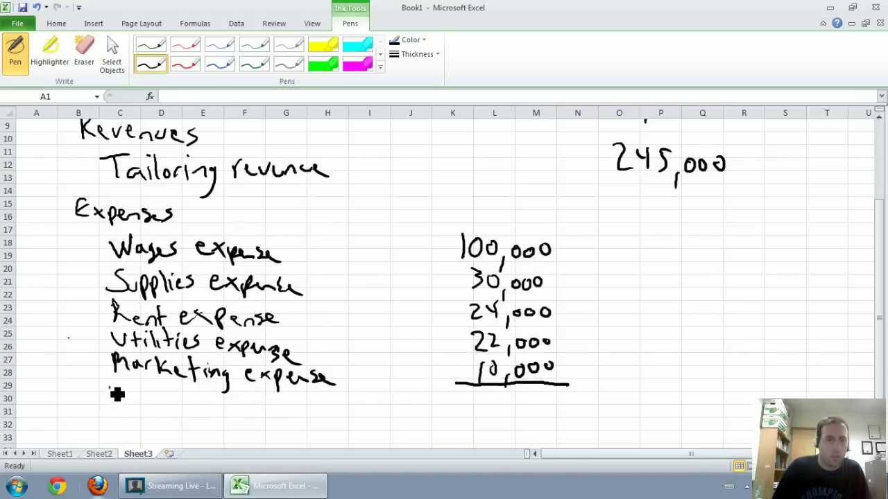
mouse_move(116, 396)
left_mouse_down()
mouse_move(139, 395)
mouse_move(159, 412)
mouse_move(202, 406)
mouse_move(270, 418)
left_mouse_up()
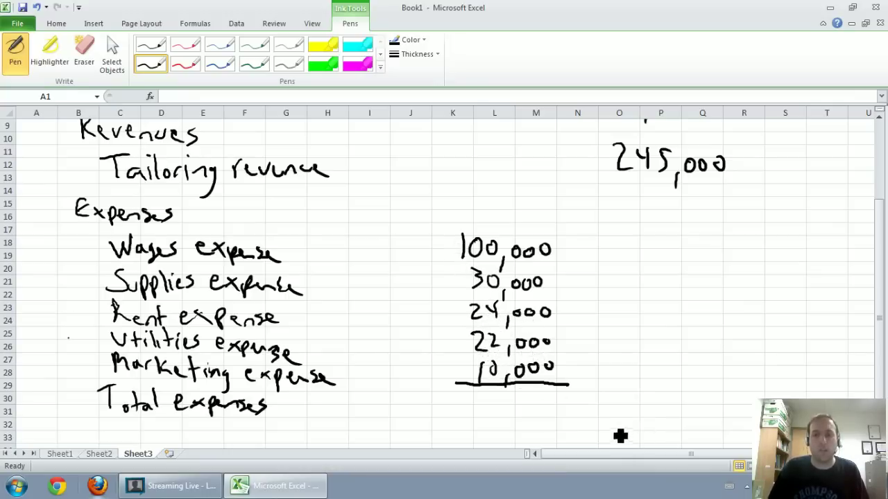
mouse_move(610, 392)
left_mouse_down()
mouse_move(608, 413)
mouse_move(628, 396)
mouse_move(648, 417)
mouse_move(663, 395)
mouse_move(681, 395)
left_mouse_up()
left_click_drag(696, 392, 696, 394)
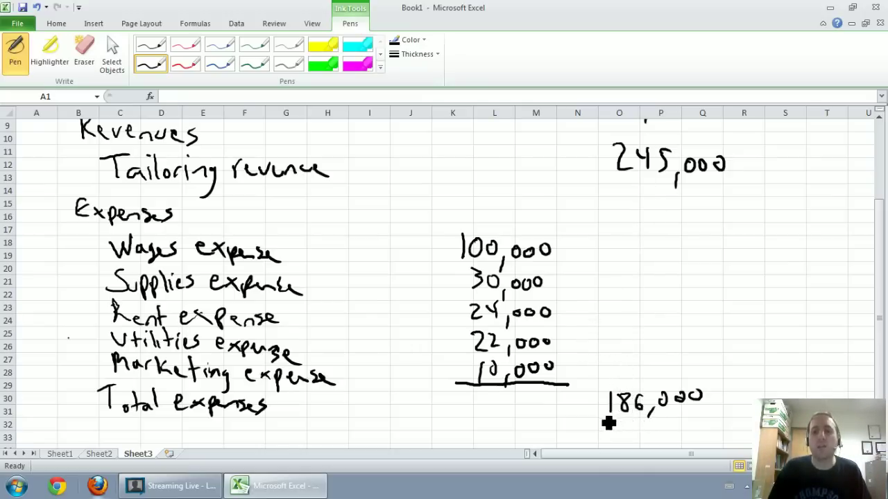
left_click_drag(597, 414, 712, 414)
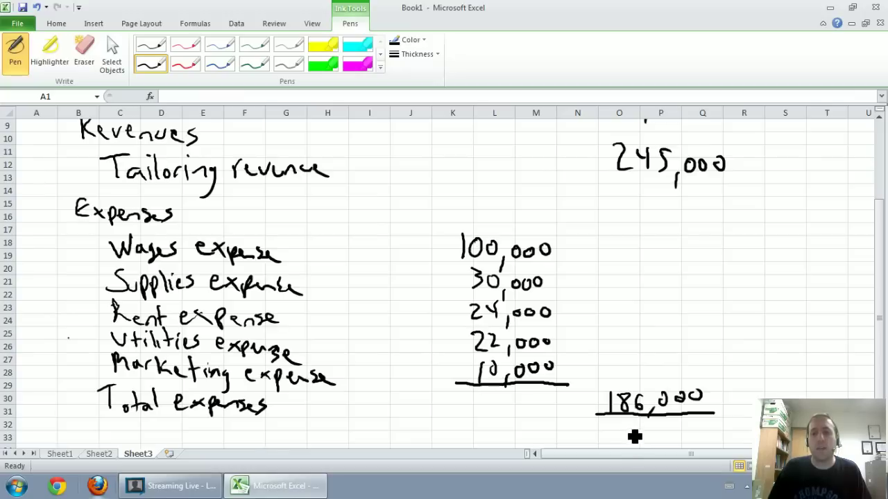
mouse_move(624, 427)
left_mouse_down()
mouse_move(623, 444)
mouse_move(662, 450)
mouse_move(674, 426)
mouse_move(707, 431)
mouse_move(702, 425)
left_mouse_up()
Step: Write 'Net income' beside 59,000 and draw two lines beneath that amount
scroll(876, 116, "down", 2)
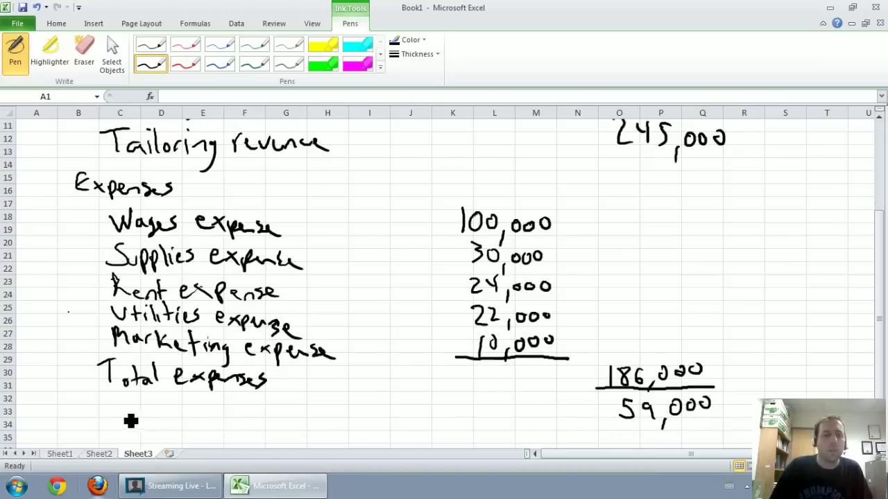
left_click_drag(106, 415, 256, 421)
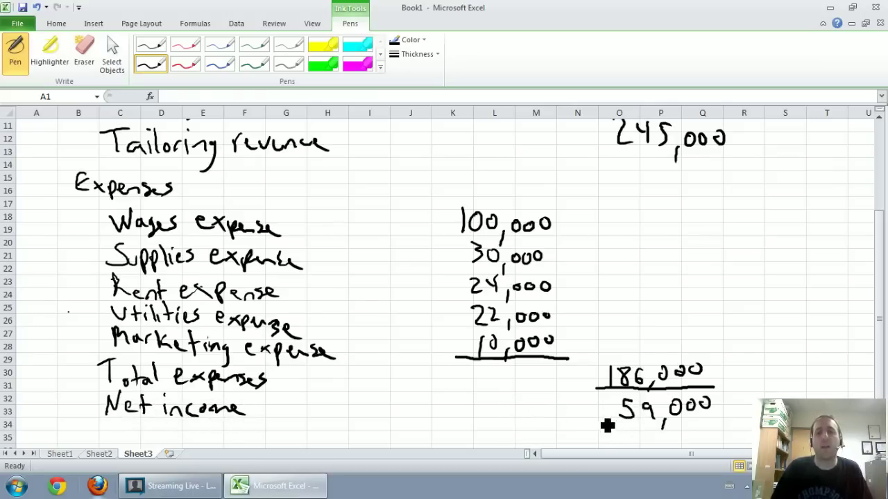
left_click_drag(592, 421, 723, 424)
left_click_drag(590, 431, 734, 441)
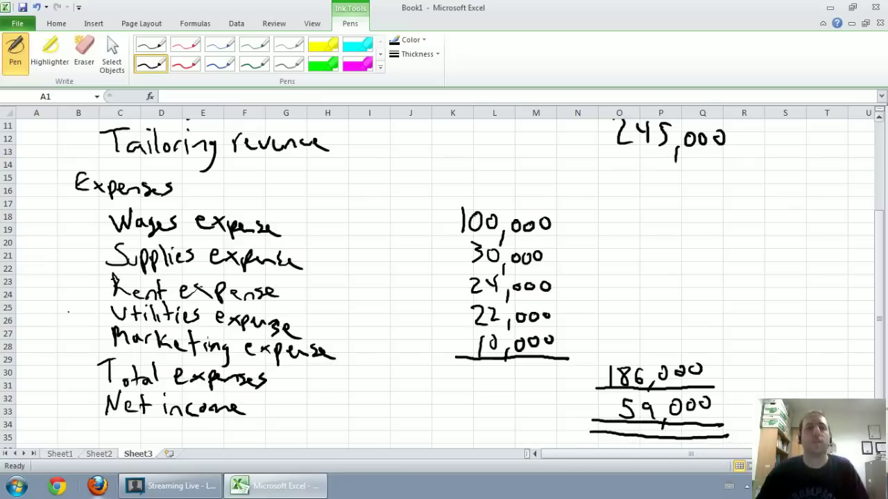
scroll(707, 420, "down", 1)
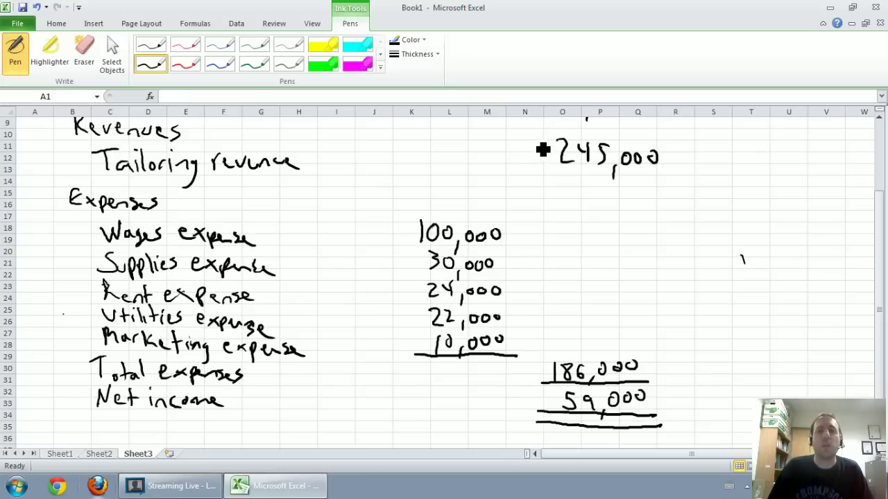
Step: Ink a '$' in front of 245,000, 100,000 and 59,000
mouse_move(543, 150)
left_mouse_down()
mouse_move(553, 145)
mouse_move(540, 162)
left_mouse_up()
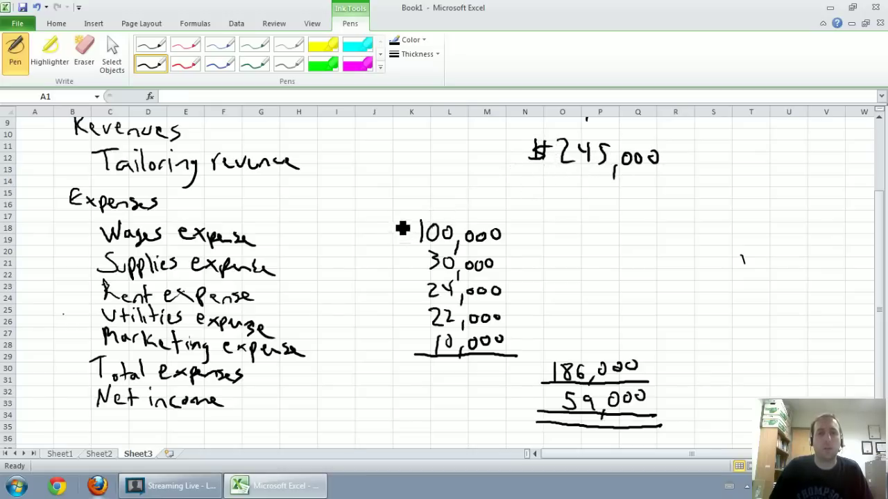
left_click_drag(402, 228, 416, 252)
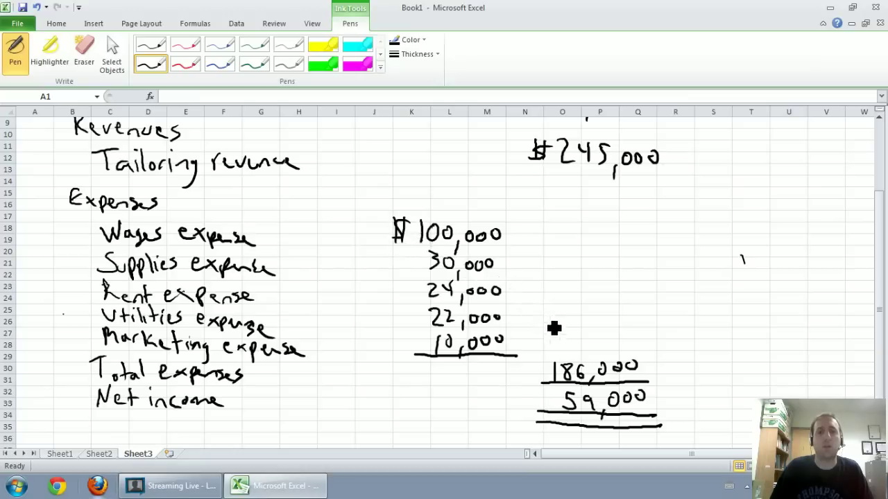
mouse_move(538, 410)
left_mouse_down()
mouse_move(552, 409)
mouse_move(545, 409)
mouse_move(549, 388)
mouse_move(548, 418)
left_mouse_up()
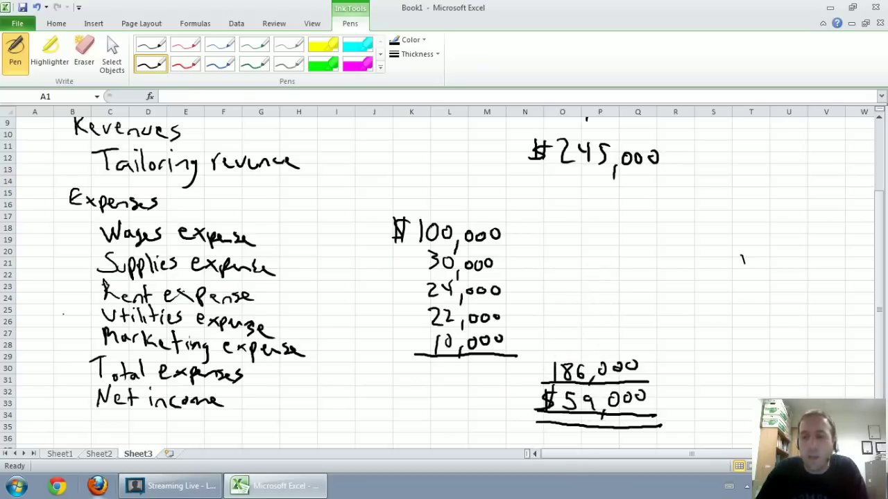
Step: Adjust the view to show the whole statement, from the title to the $59,000 net income
scroll(444, 278, "down", 1)
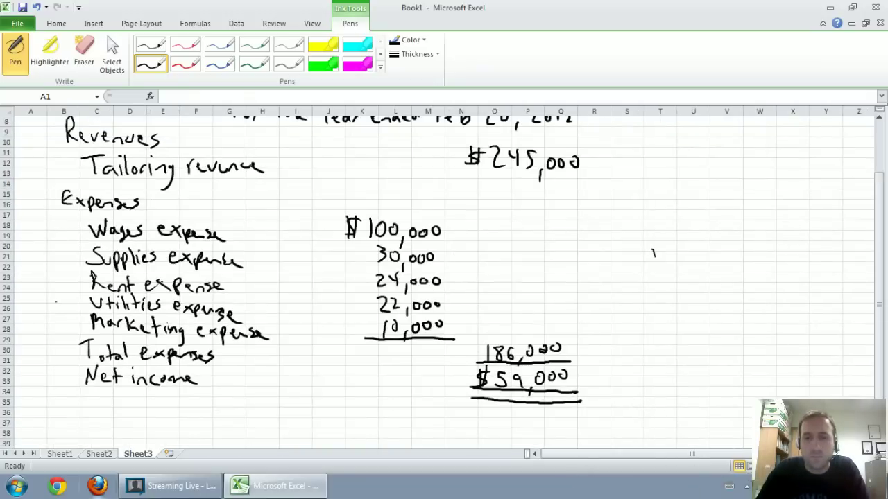
scroll(444, 277, "down", 1)
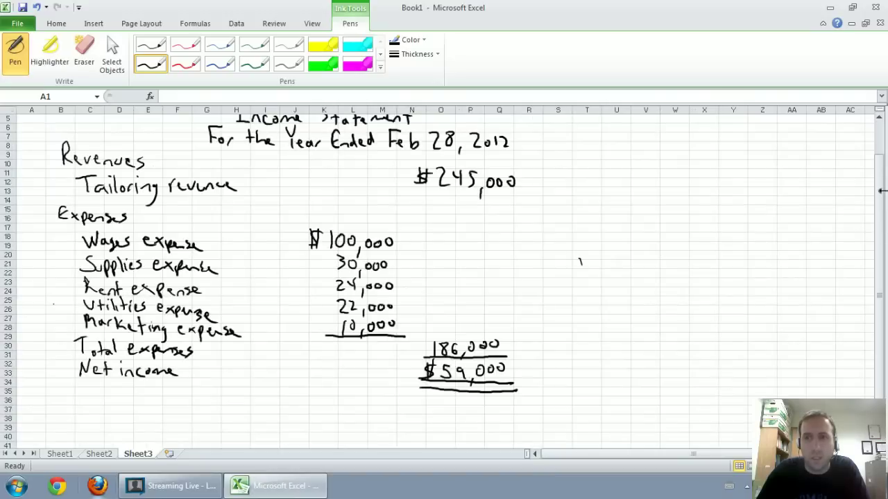
left_click_drag(881, 186, 878, 152)
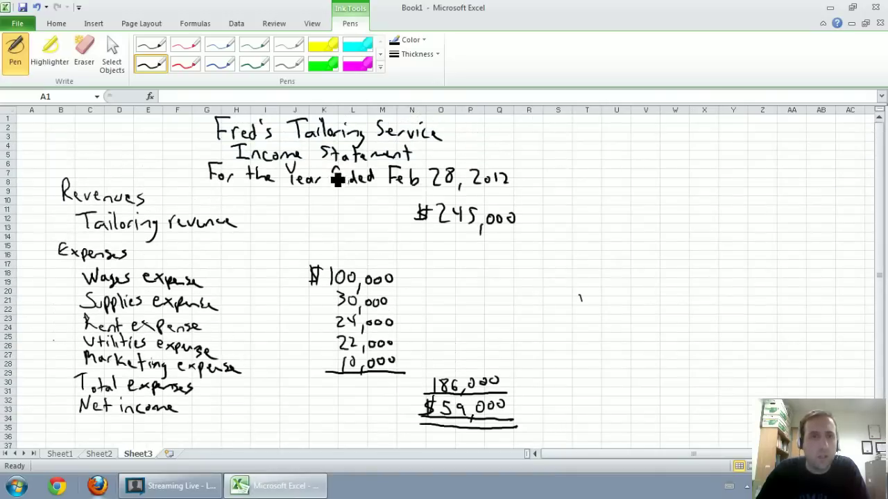